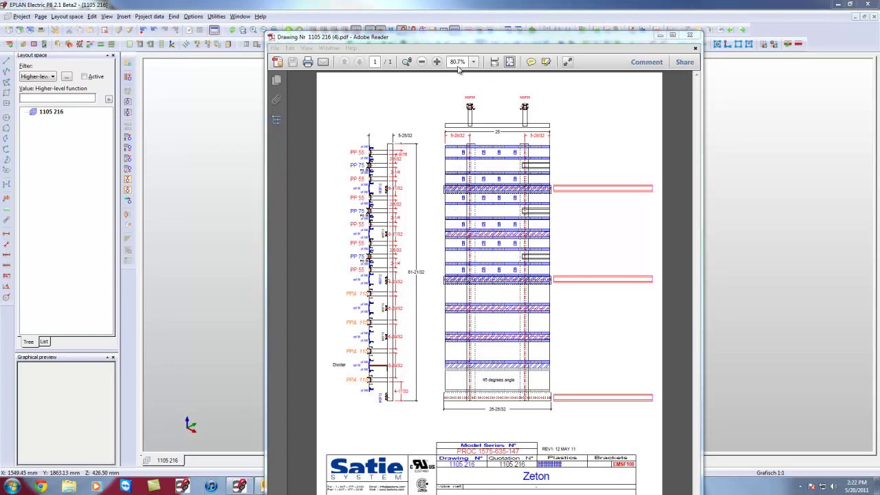
Step: Move the Adobe Reader Satie drawing off-screen to reveal EPLAN's empty layout space
drag(441, 40, 879, 90)
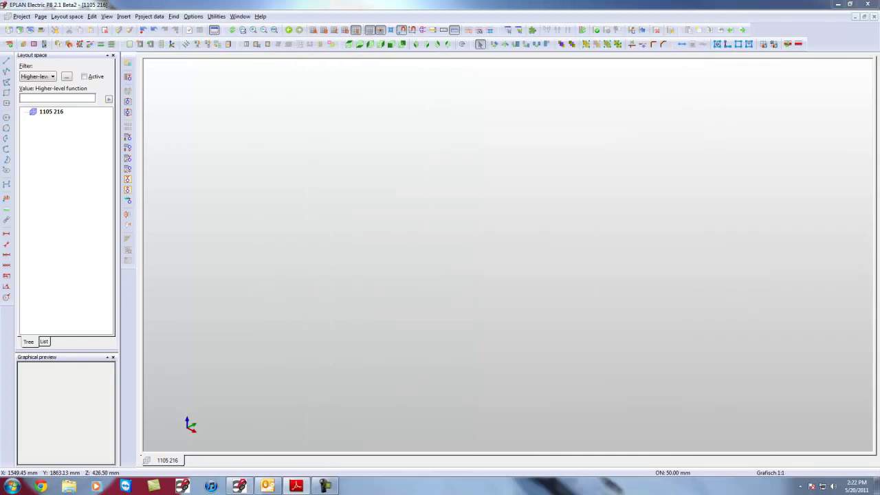
Step: Insert one RITTAL TS 8886.500 enclosure into the 3D layout space of project 1105 216
click(214, 104)
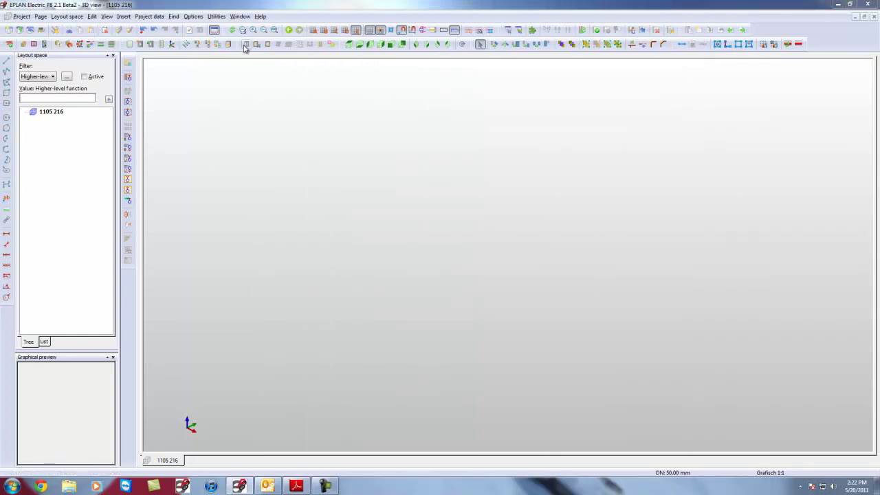
click(246, 45)
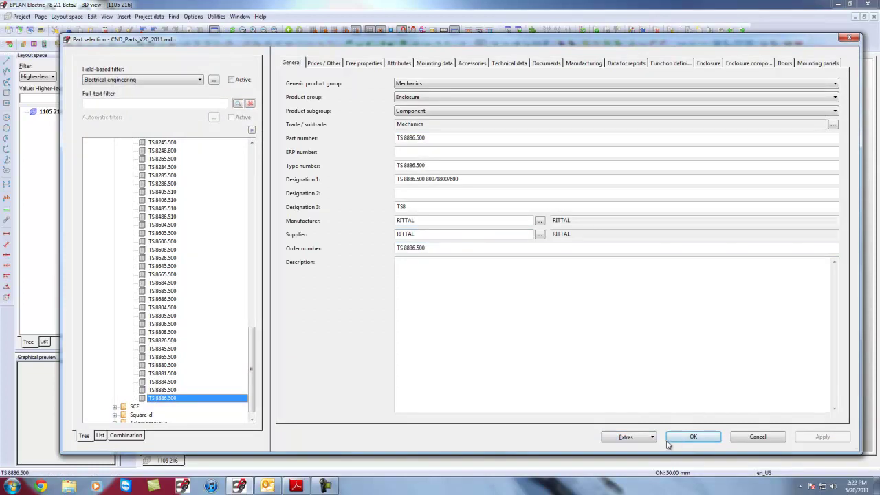
click(692, 437)
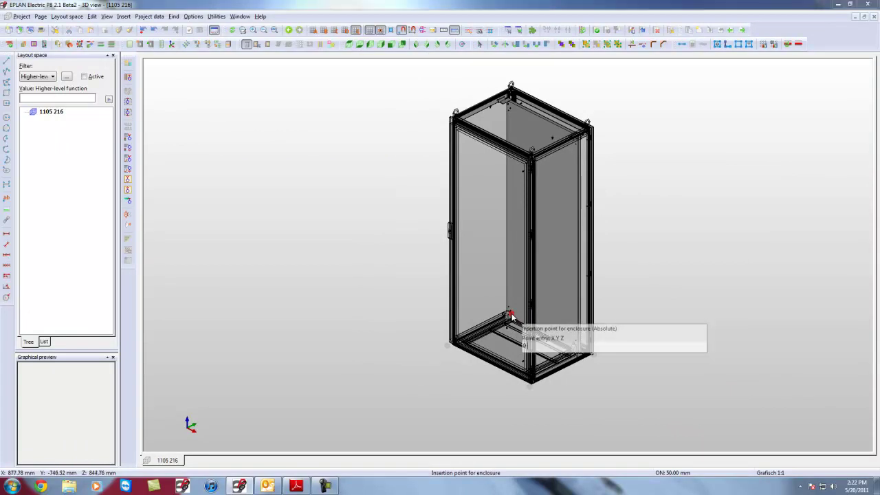
click(511, 316)
key(Escape)
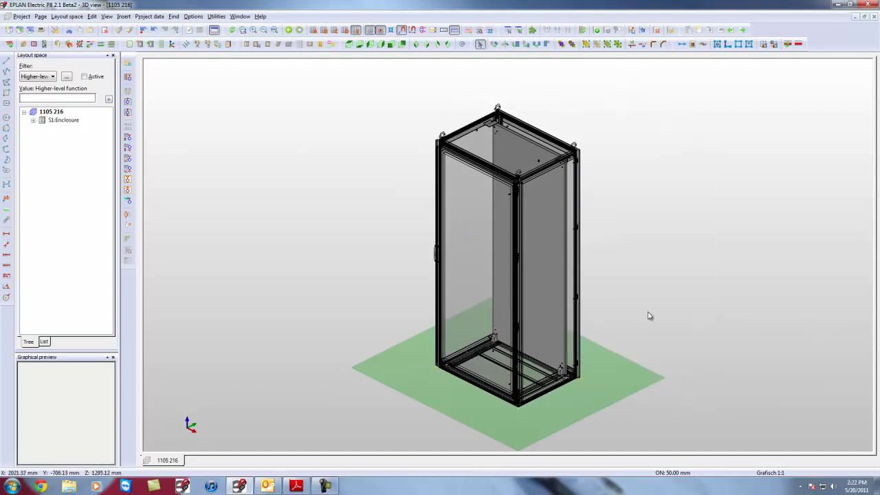
scroll(681, 282, down, 1)
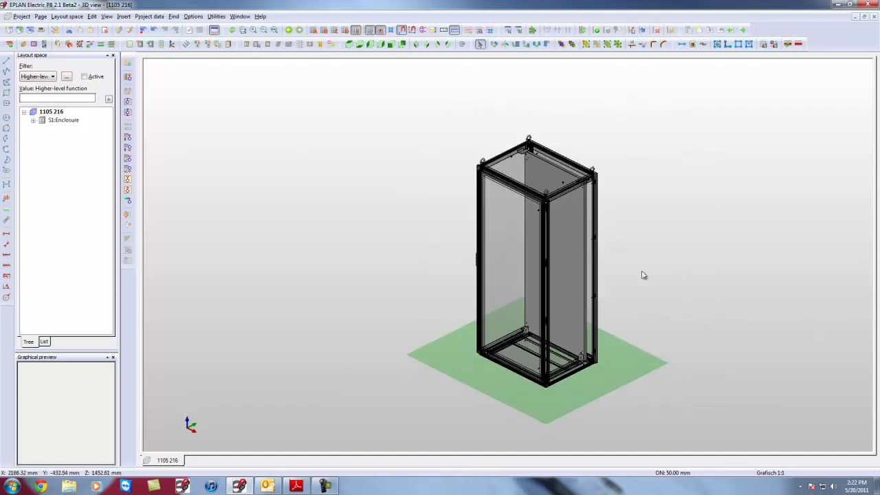
Step: Activate the front of S1:Mounting panel under S1:Enclosure as the working surface
click(33, 120)
click(61, 170)
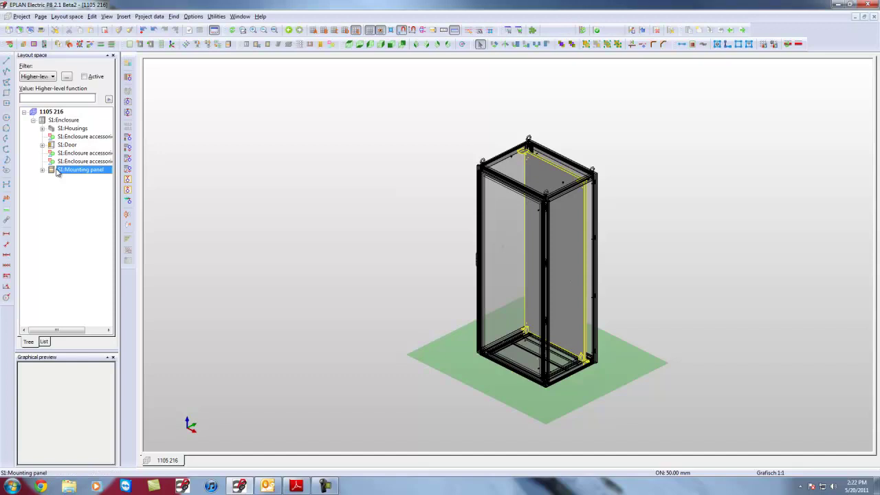
click(42, 170)
right_click(69, 179)
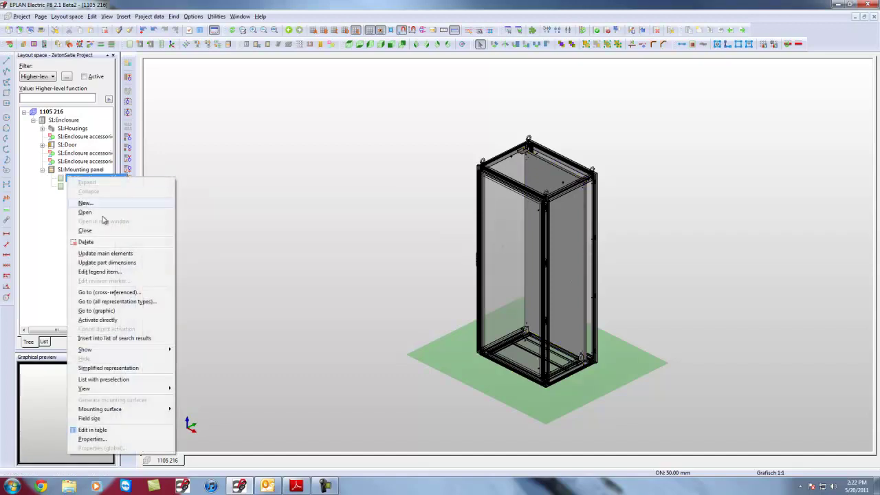
click(102, 320)
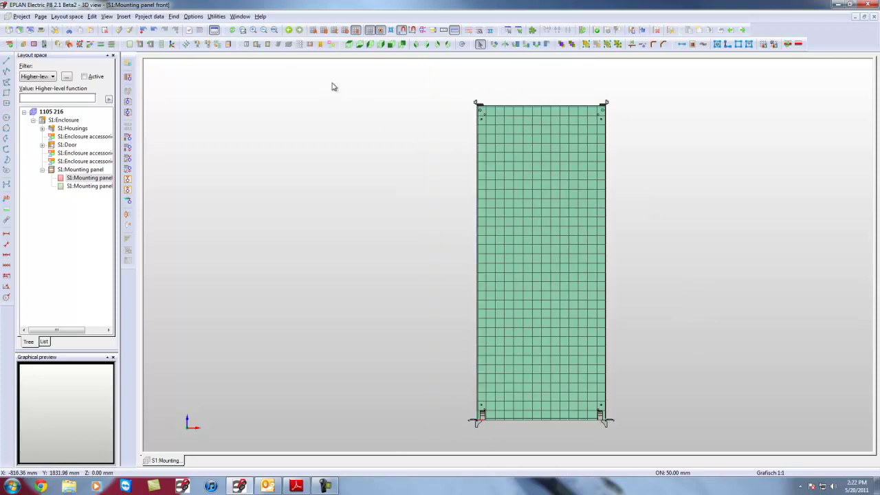
Step: Place two full-height Satie-MDF35 rails, one near the left and one near the right panel edge
click(283, 45)
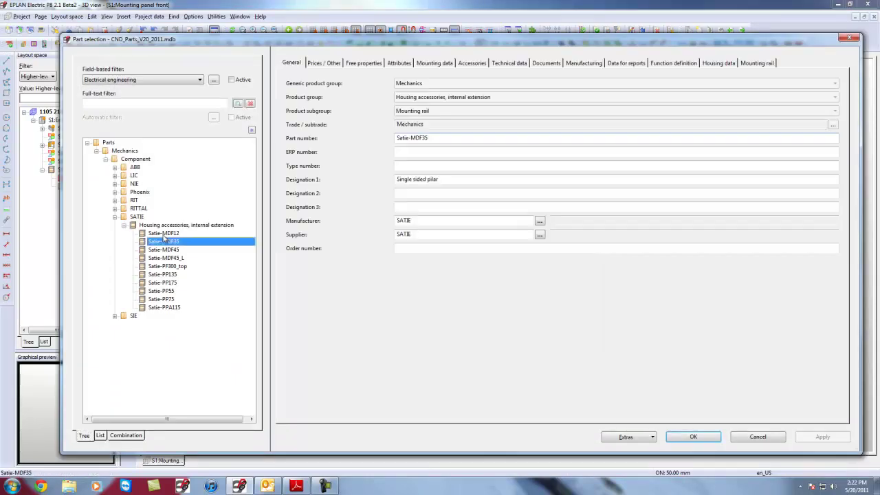
click(691, 437)
click(497, 411)
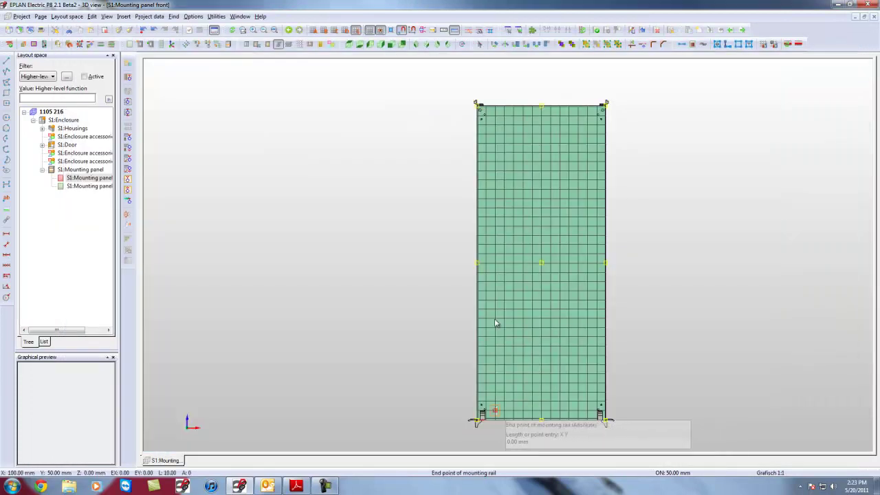
click(496, 119)
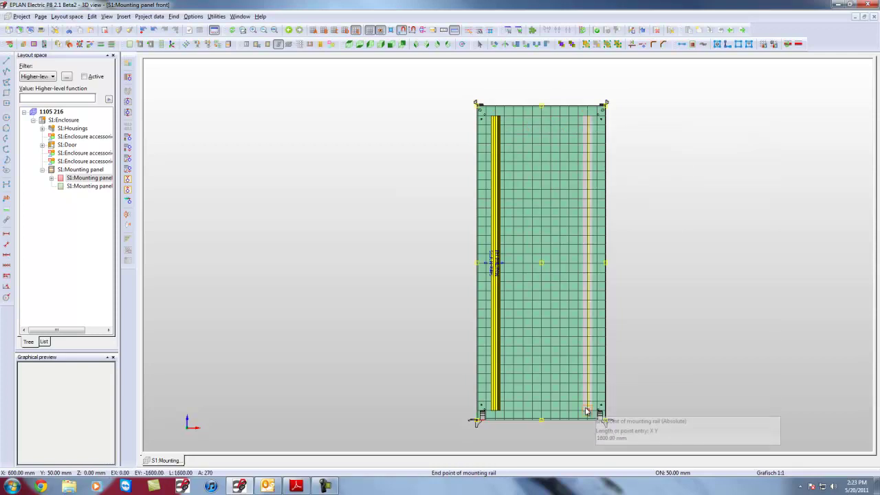
click(587, 397)
key(Escape)
Step: Orbit the 3D view to check the rails, then return to the front viewpoint
click(490, 30)
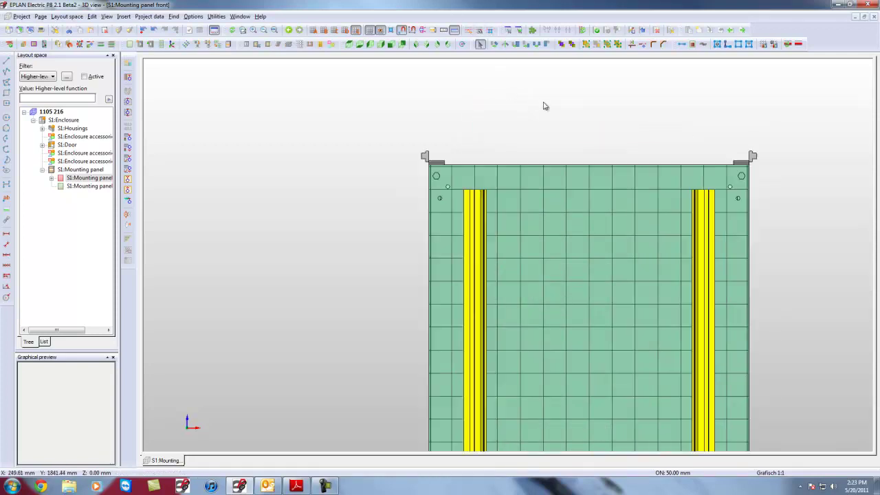
drag(544, 106, 531, 228)
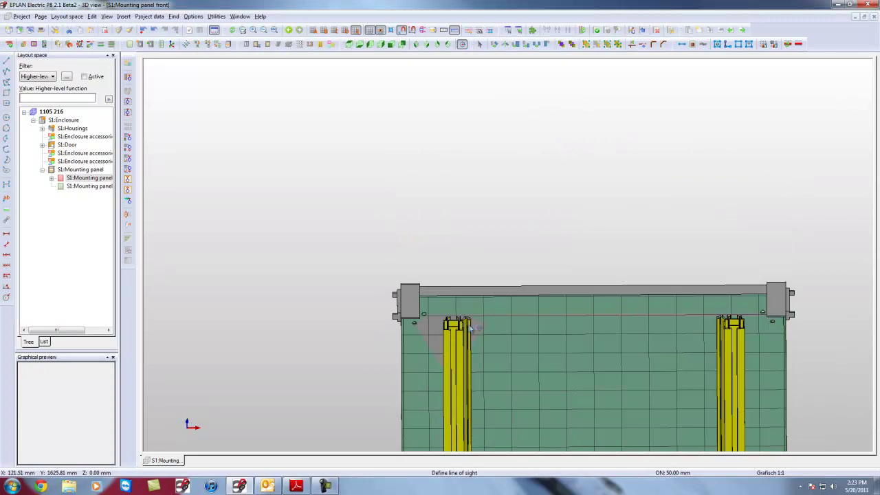
drag(484, 332, 637, 318)
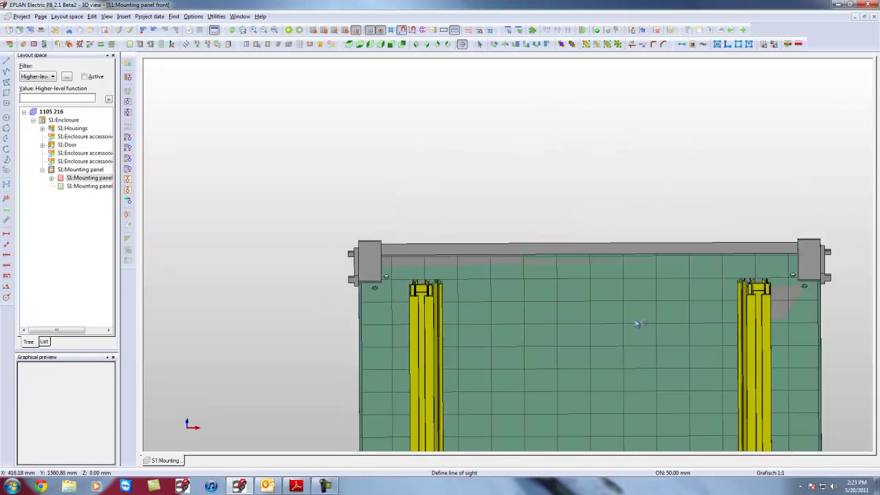
scroll(757, 299, up, 2)
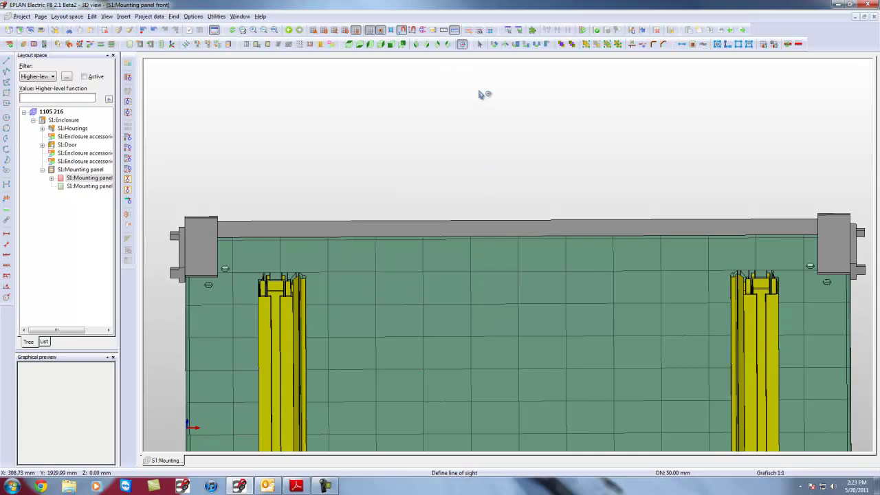
click(393, 45)
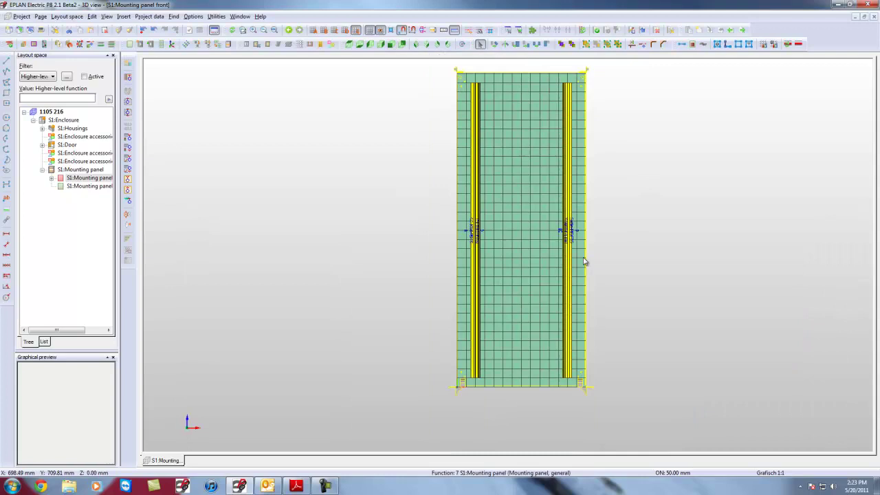
Step: Give both vertical rails the Satie_MDF35 label arrangement in their properties
scroll(531, 260, up, 2)
click(441, 223)
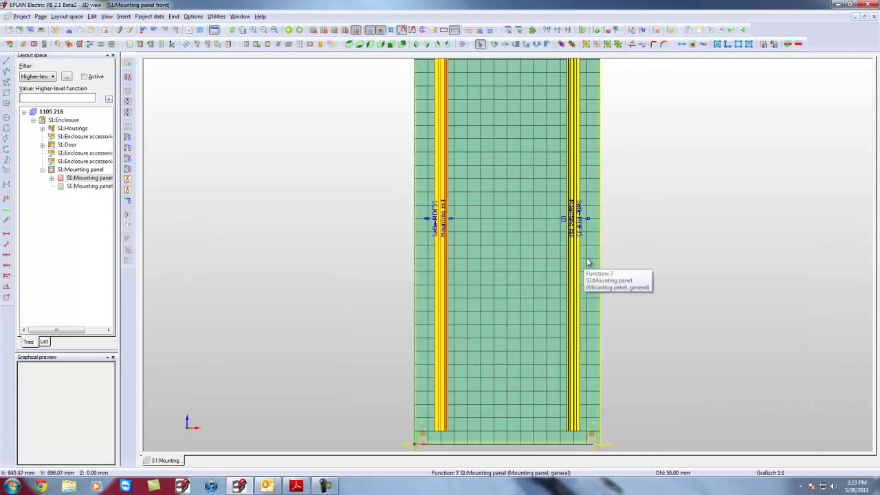
ctrl+click(579, 232)
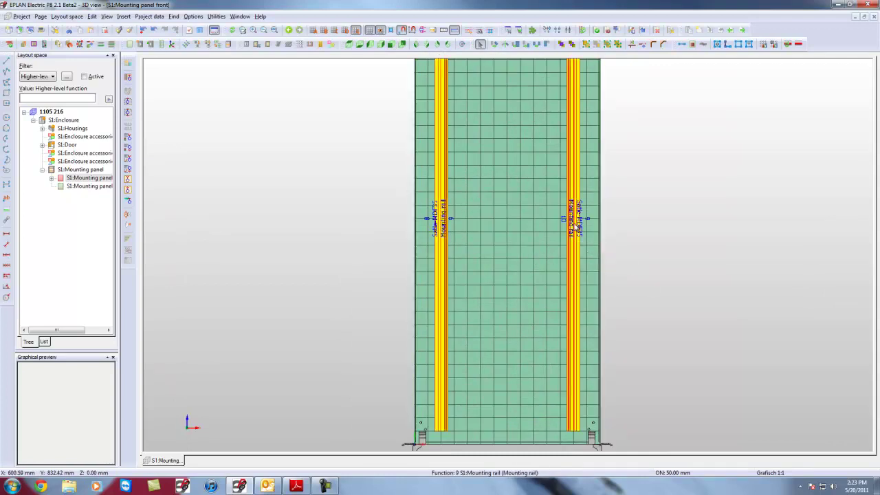
right_click(576, 223)
click(602, 421)
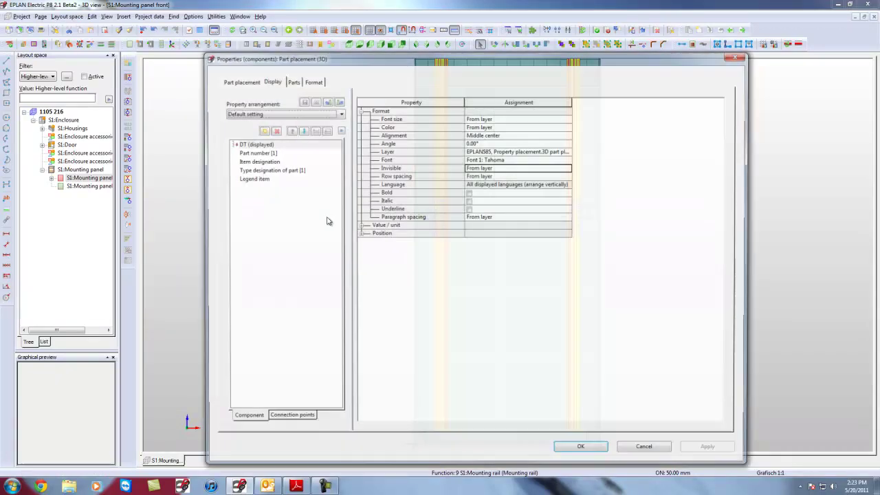
click(260, 113)
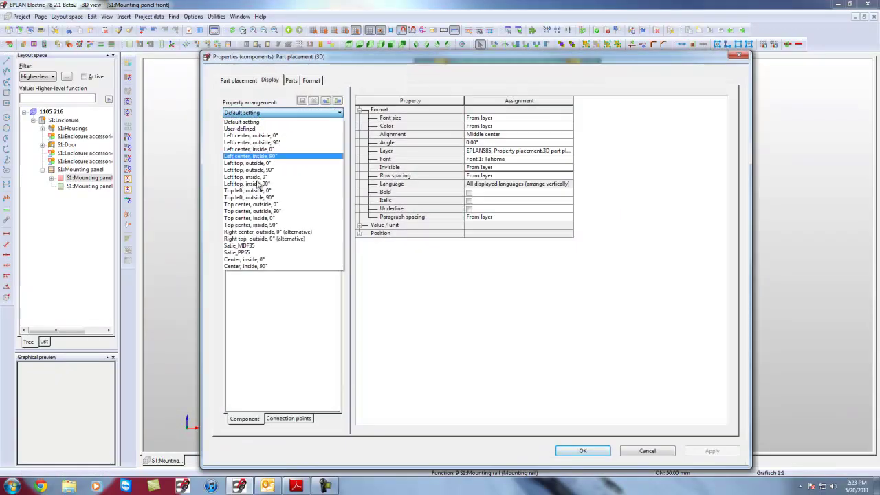
click(249, 245)
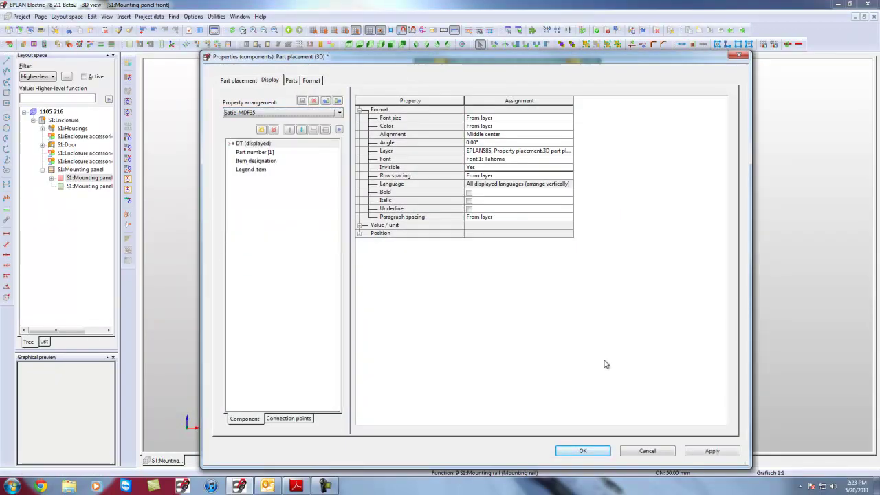
click(609, 448)
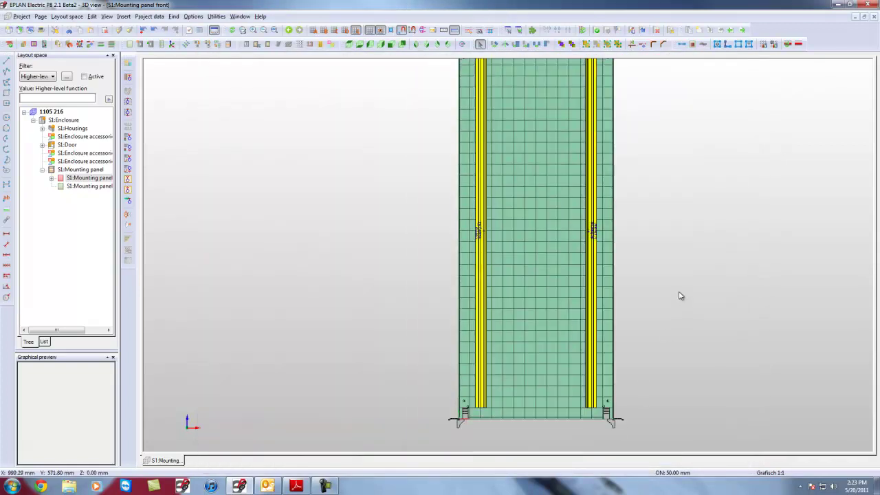
scroll(660, 295, down, 1)
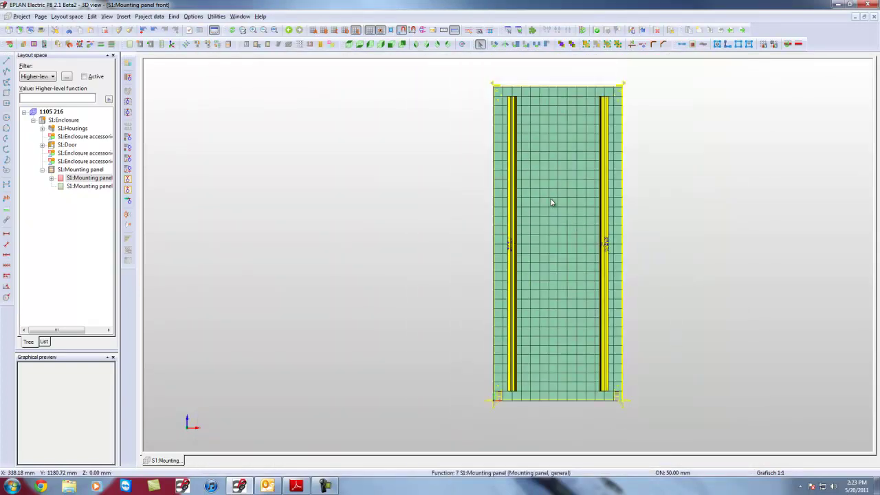
scroll(522, 220, up, 2)
scroll(507, 227, up, 3)
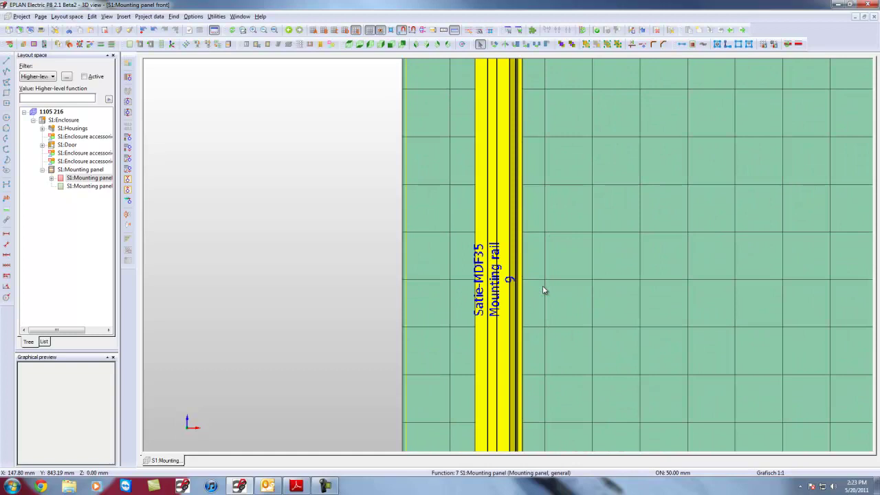
scroll(543, 286, down, 1)
scroll(520, 284, down, 3)
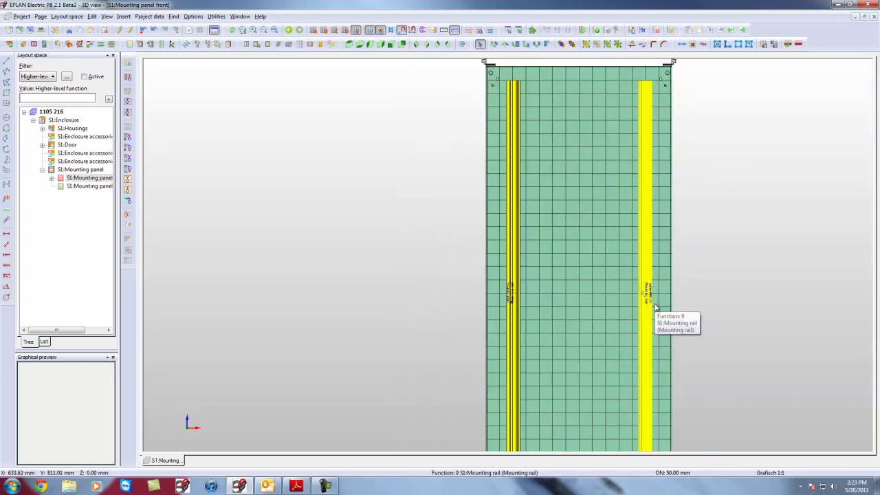
scroll(725, 176, down, 1)
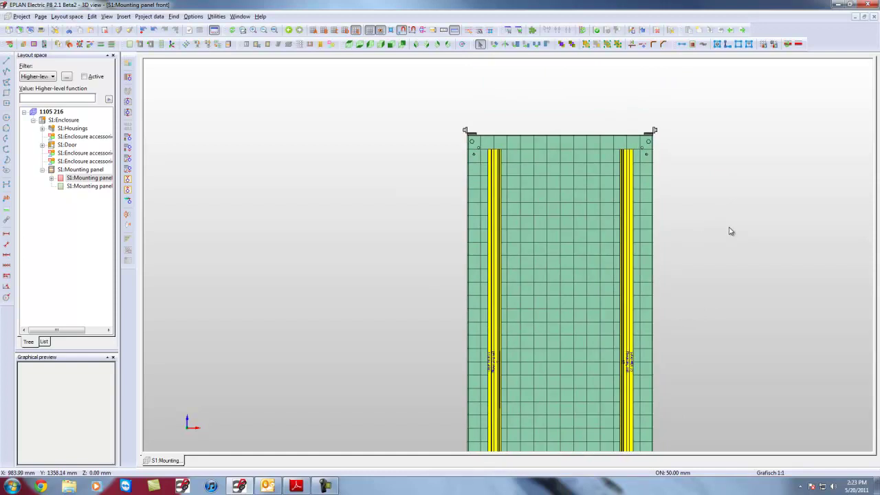
Step: Place the SATIE_EMSF.ema spacer macro near the top of the left and right rails
key(m)
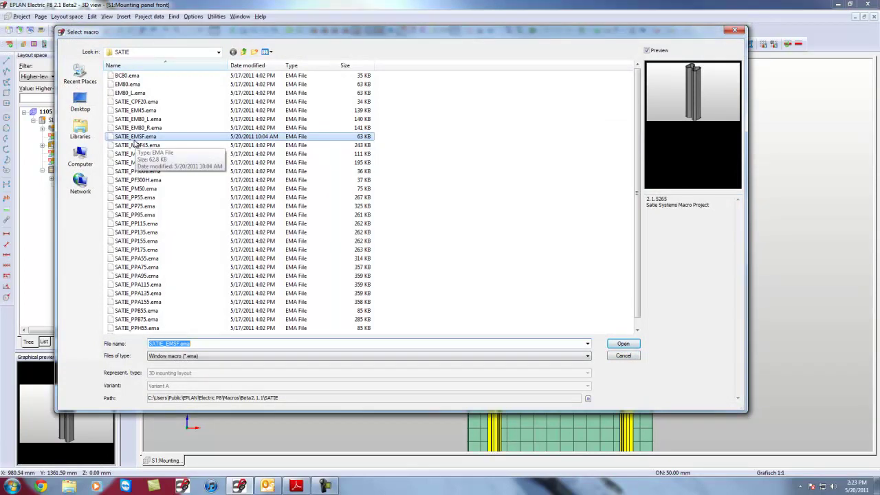
click(623, 344)
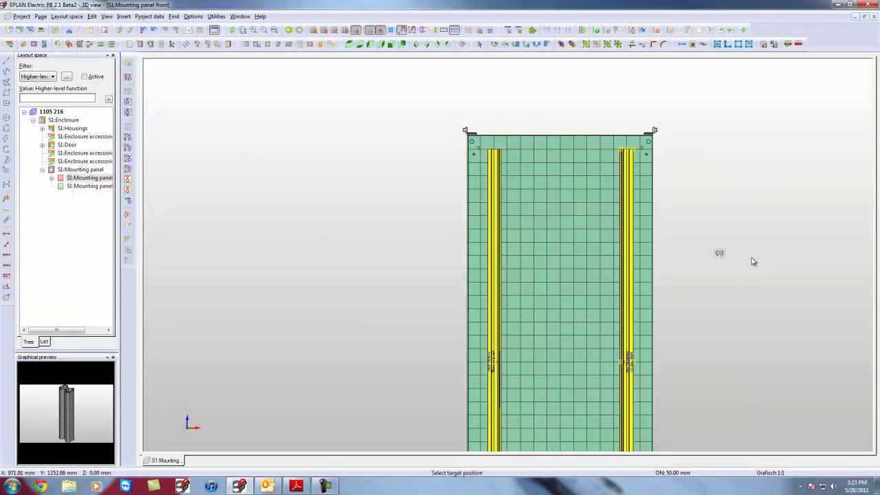
scroll(570, 222, up, 5)
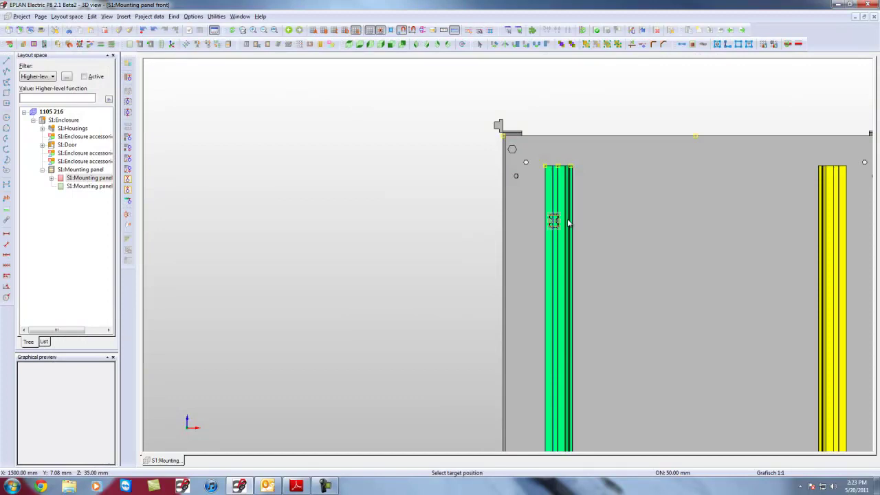
scroll(611, 220, down, 2)
scroll(599, 222, up, 4)
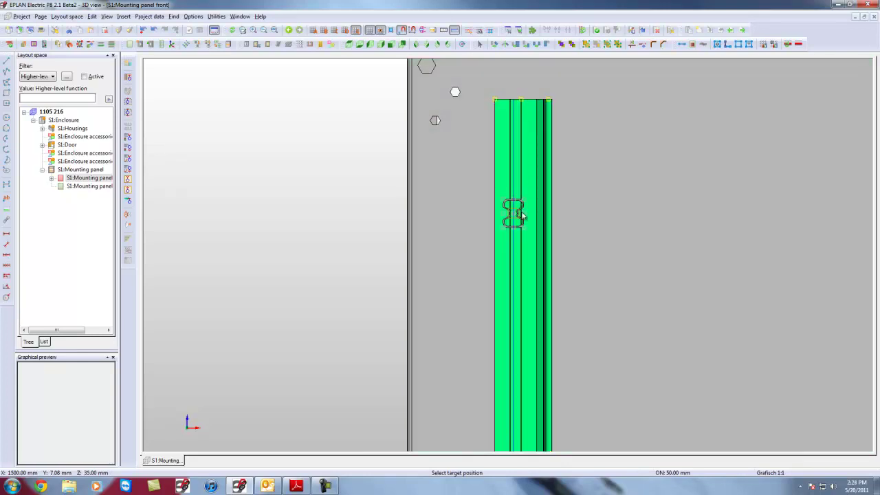
scroll(520, 216, down, 4)
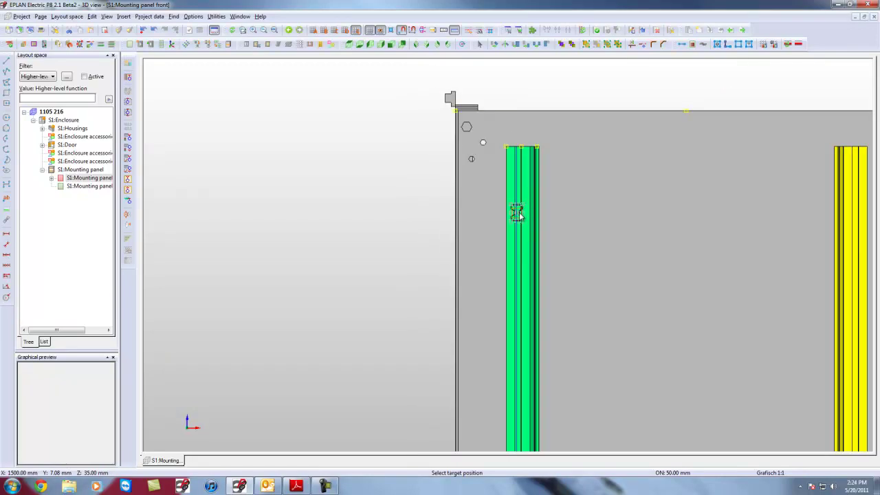
click(521, 216)
click(175, 281)
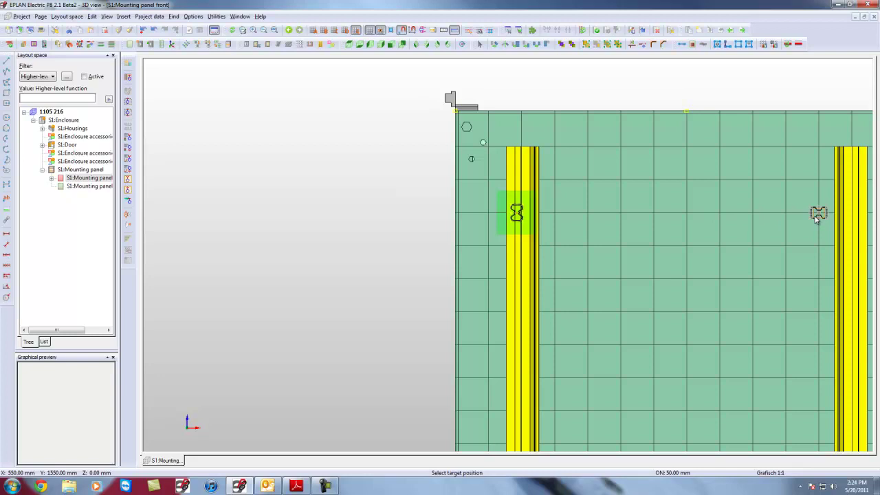
click(853, 216)
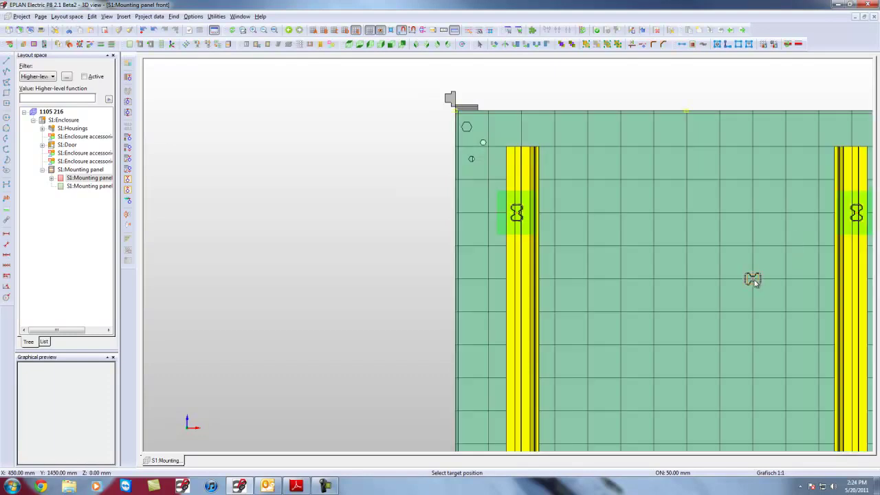
key(Escape)
scroll(605, 179, down, 2)
scroll(678, 202, up, 3)
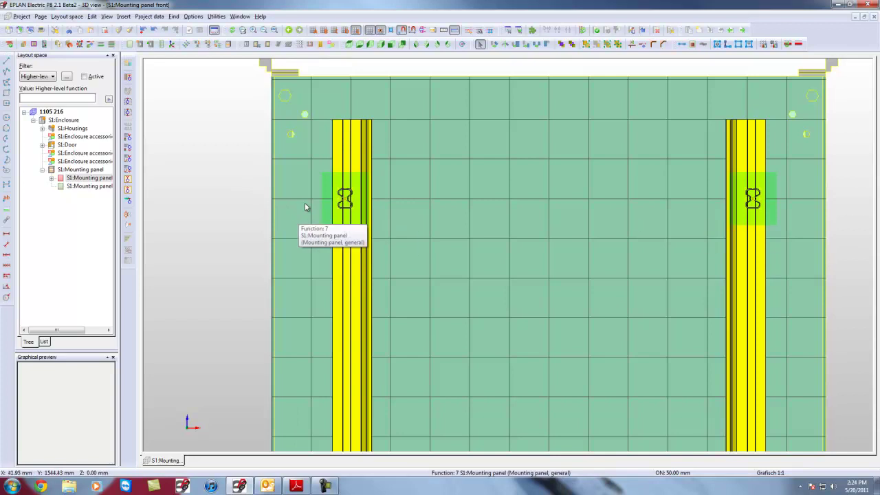
Step: Find the left spacer in the Layout space navigator and activate its Mounting surface
scroll(406, 192, up, 4)
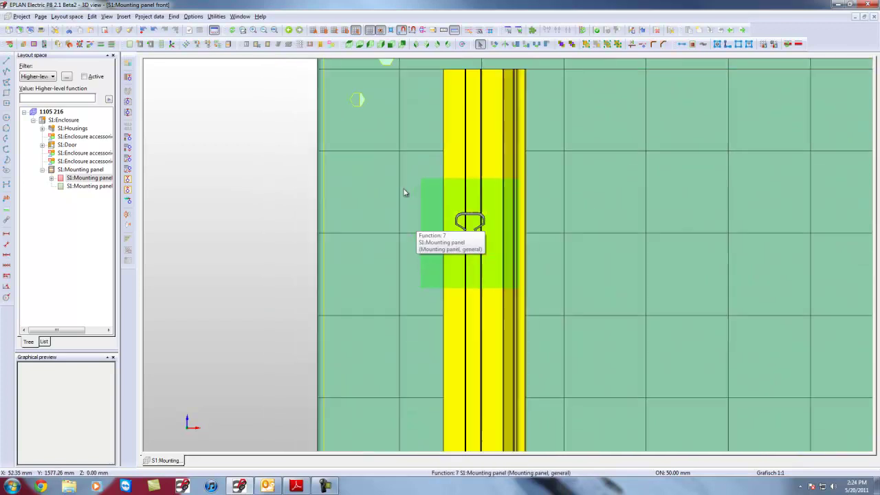
scroll(405, 192, up, 2)
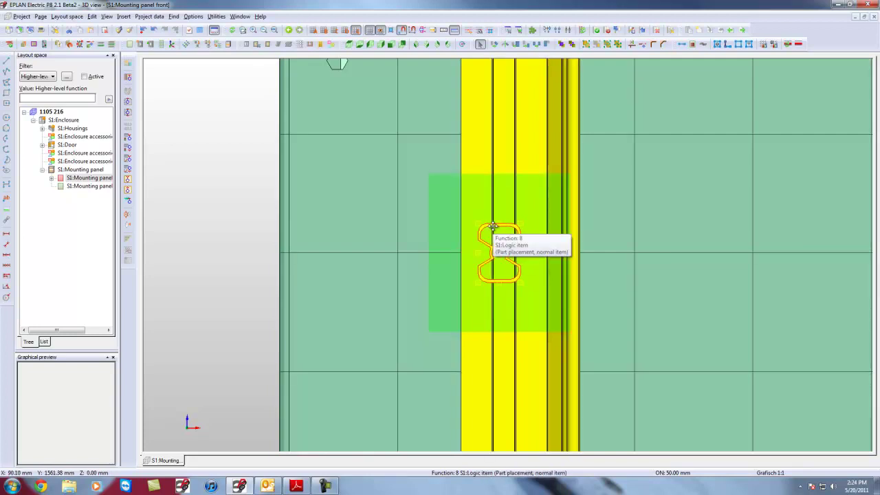
right_click(494, 230)
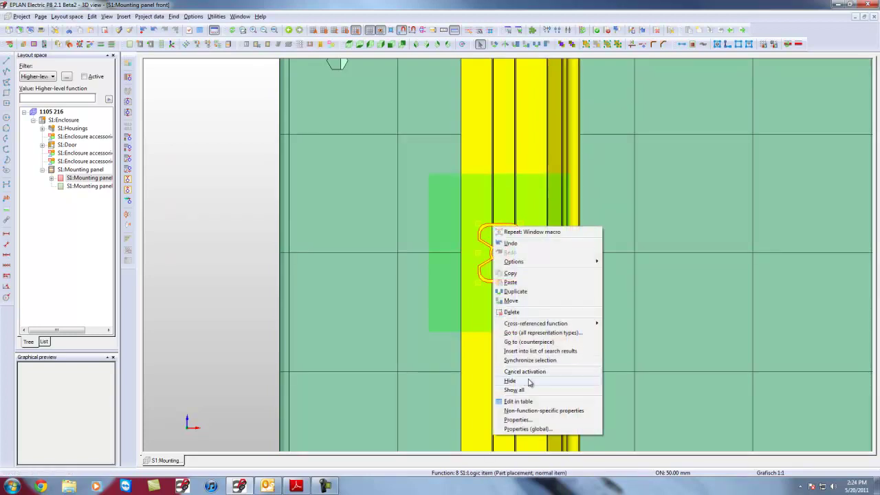
click(530, 358)
click(106, 203)
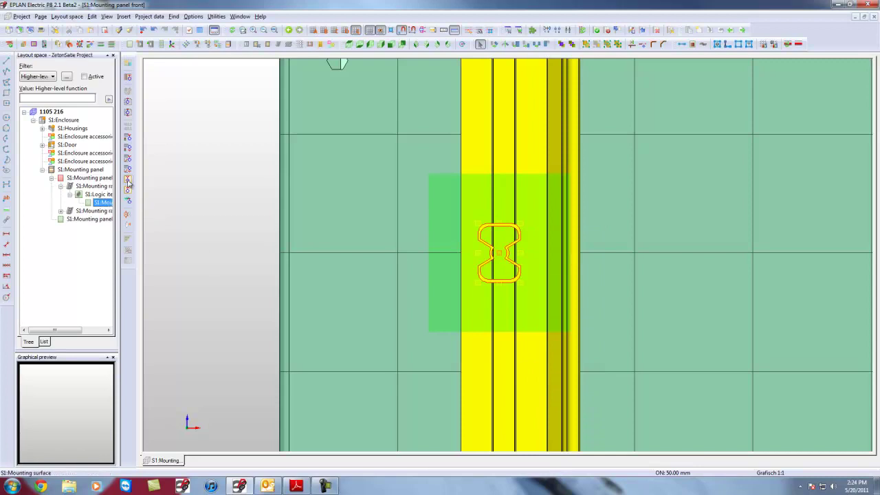
right_click(101, 202)
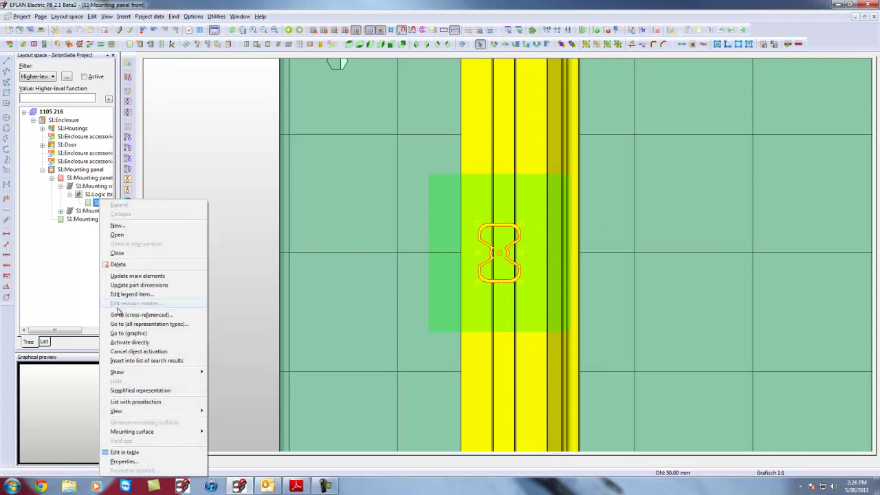
click(130, 342)
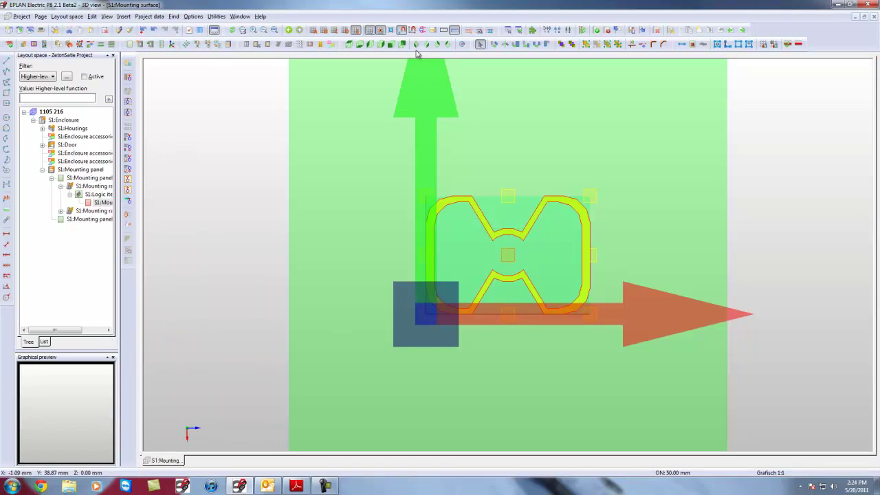
Step: Apply a viewpoint preset so the red axis points up and the green axis left
click(392, 45)
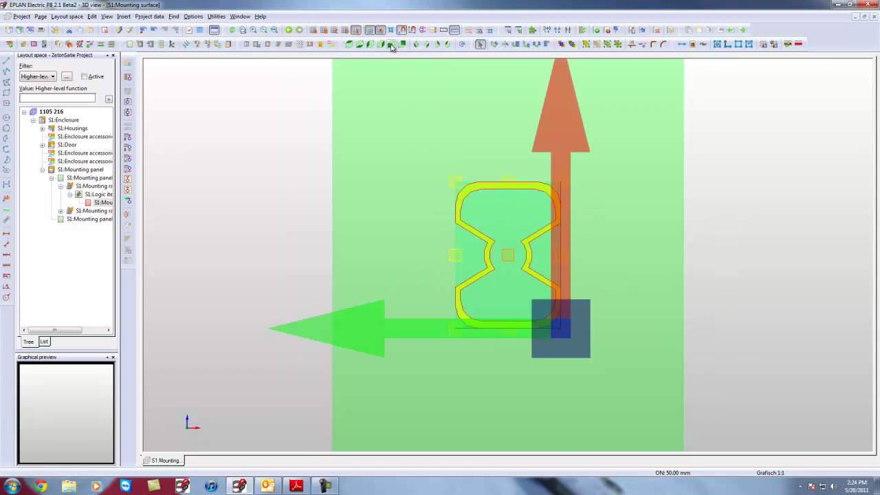
scroll(323, 174, down, 3)
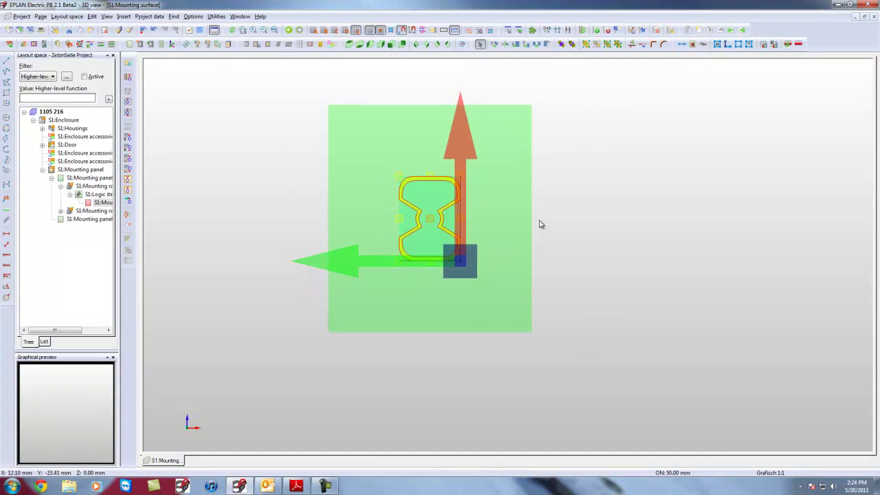
middle_drag(629, 220, 666, 220)
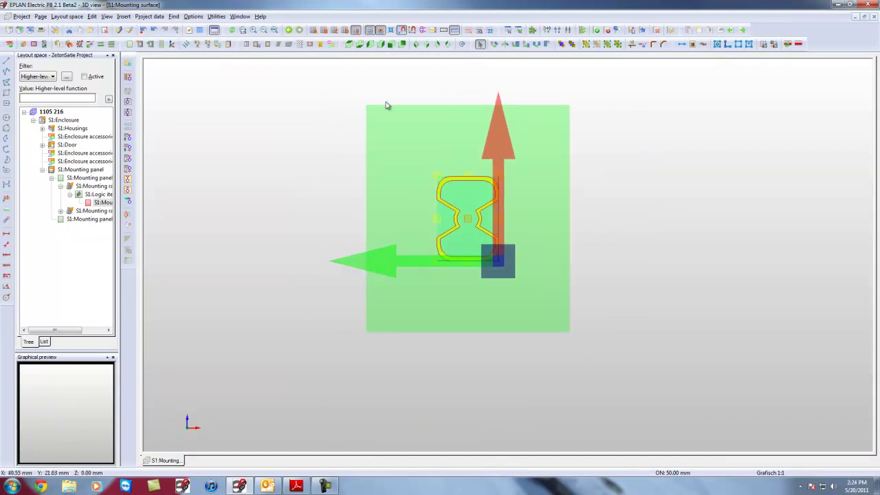
Step: Choose Satie-PP55 from SATIE > Housing accessories as the mounting rail to insert
click(320, 45)
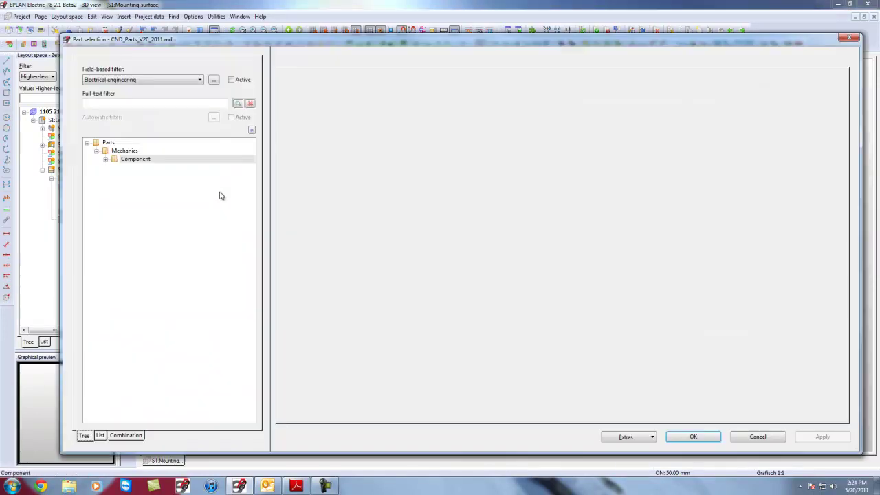
click(851, 39)
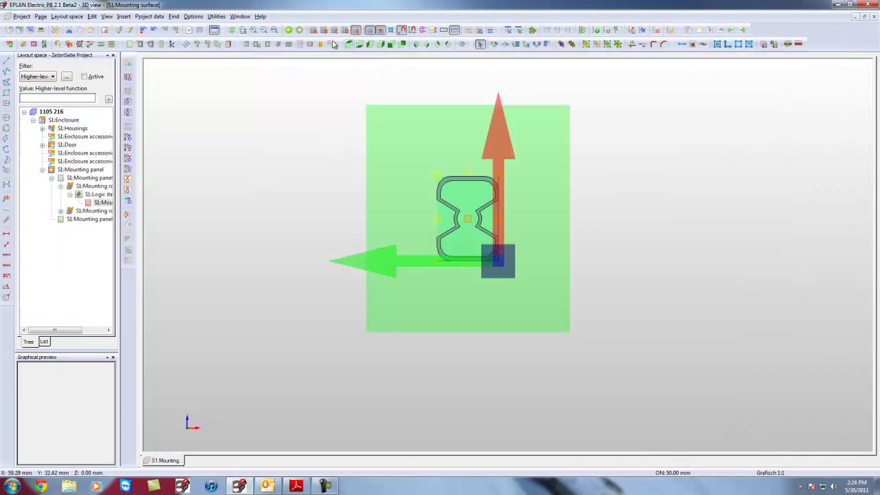
click(280, 44)
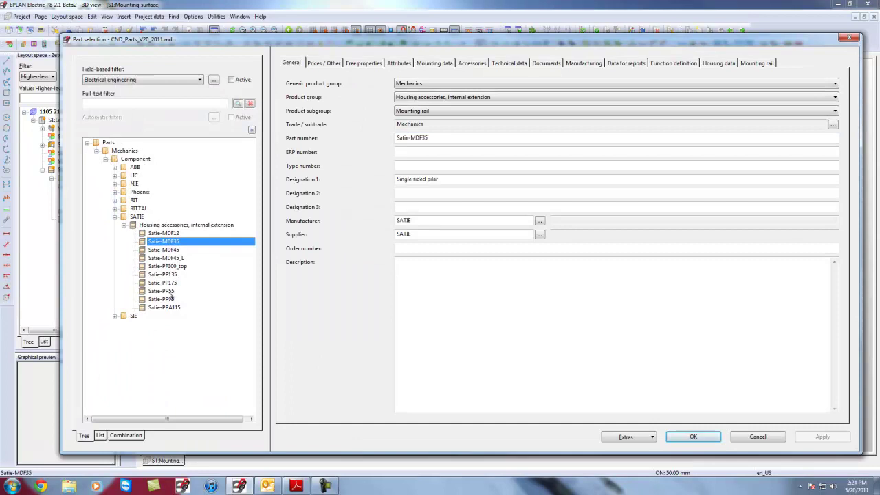
click(165, 291)
click(695, 440)
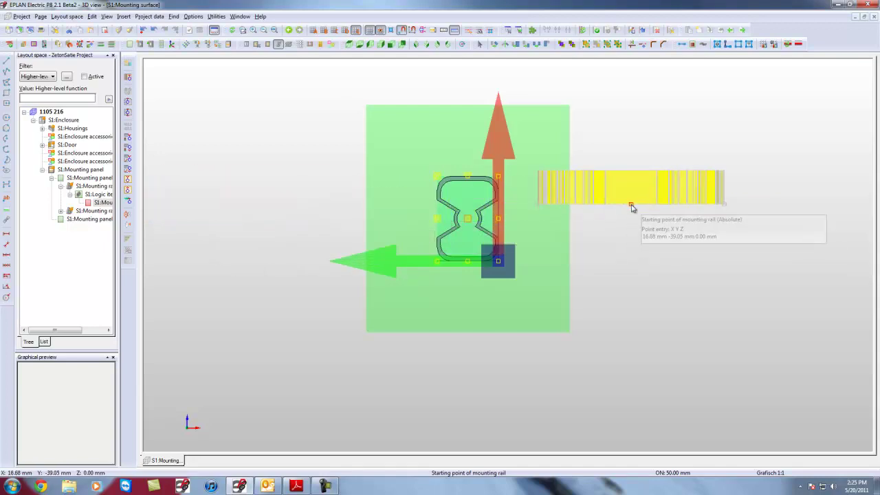
Step: Set the rail's start placement to a Middle left handle with a 100.00 mm Y offset
right_click(631, 207)
click(667, 260)
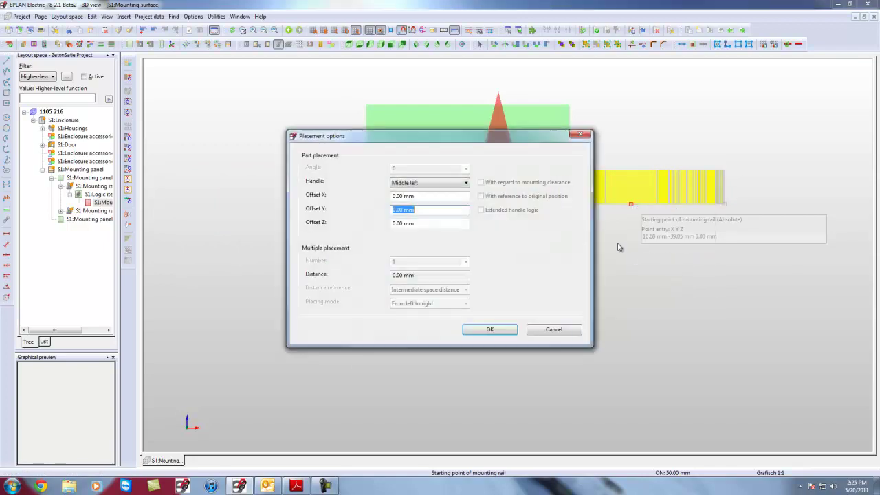
click(393, 212)
click(500, 332)
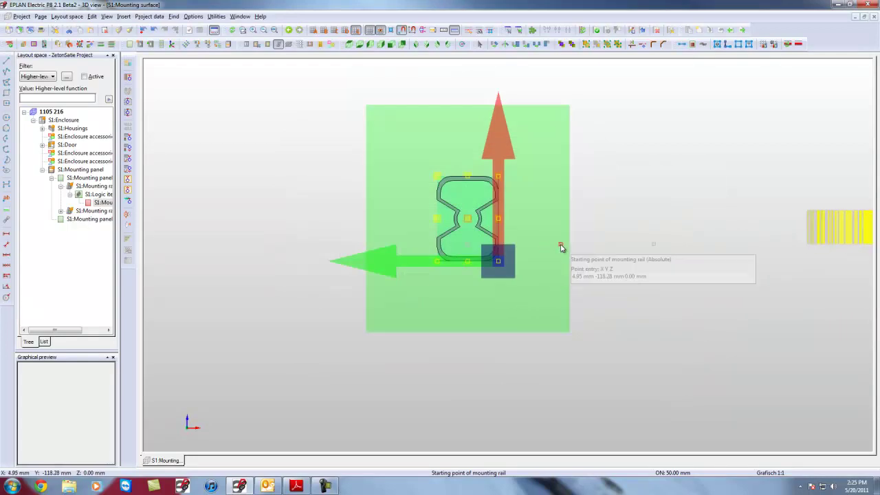
right_click(561, 247)
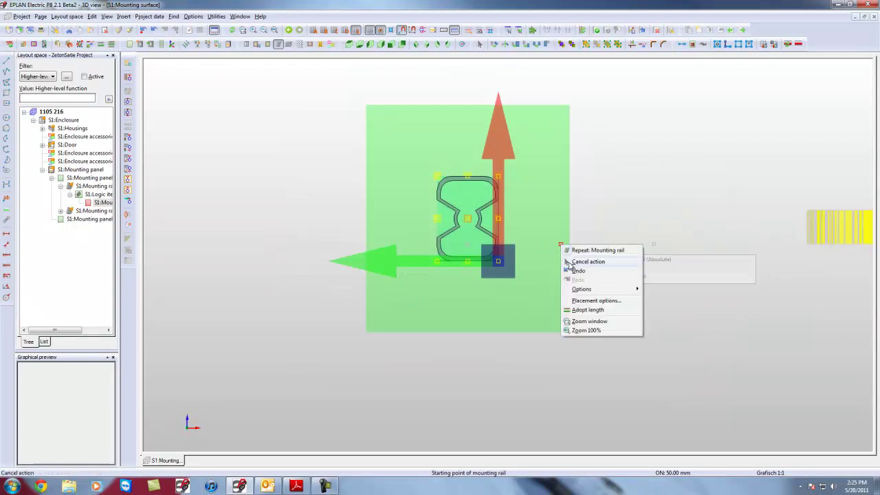
click(592, 300)
double_click(426, 212)
click(396, 211)
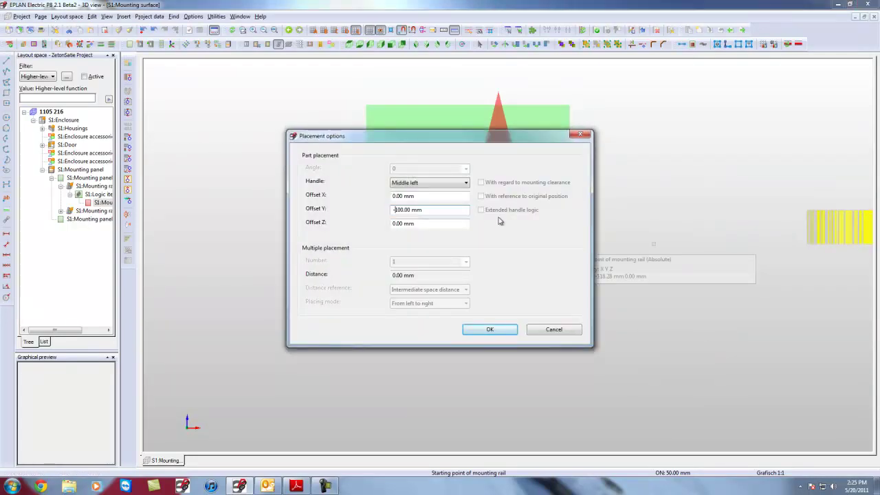
click(496, 329)
scroll(617, 237, down, 2)
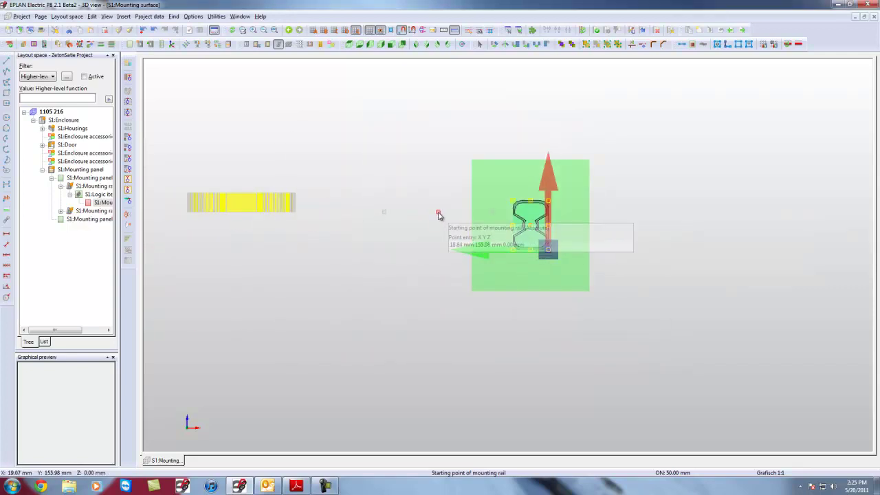
scroll(521, 237, up, 3)
scroll(521, 237, up, 1)
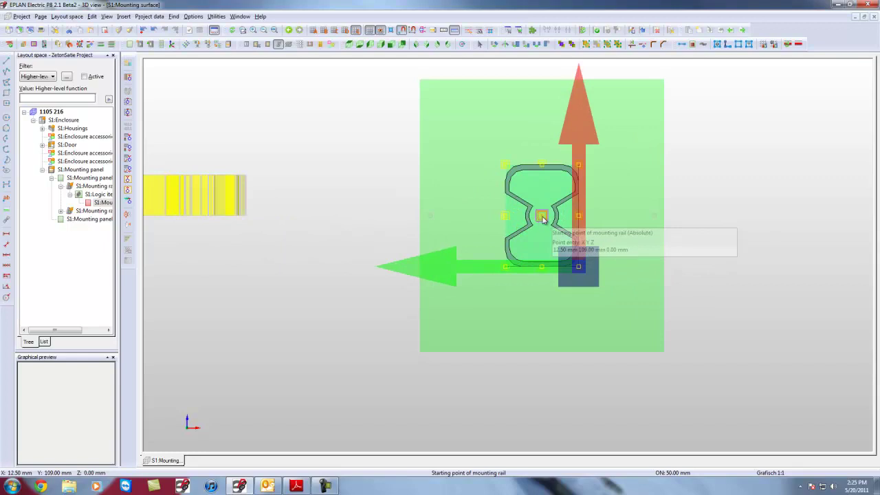
Step: Set the cross rail's start point, then show only the S1:Mounting panel via Show > Selection
click(542, 218)
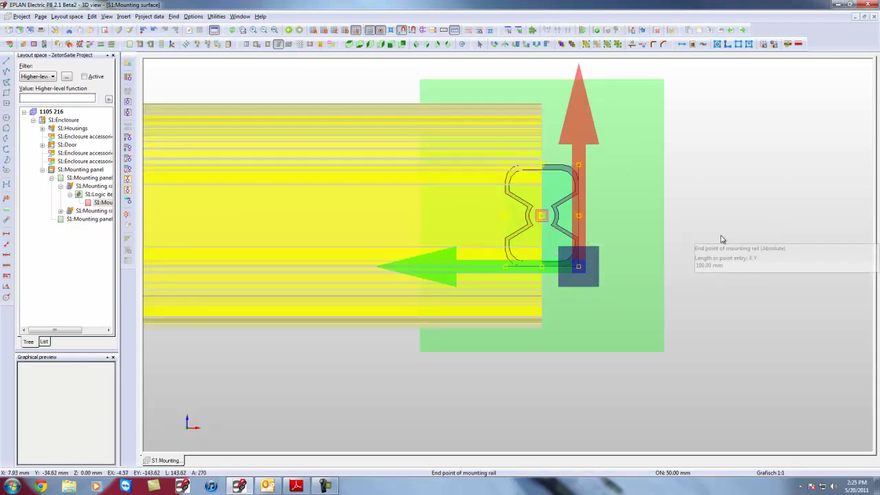
scroll(721, 240, down, 2)
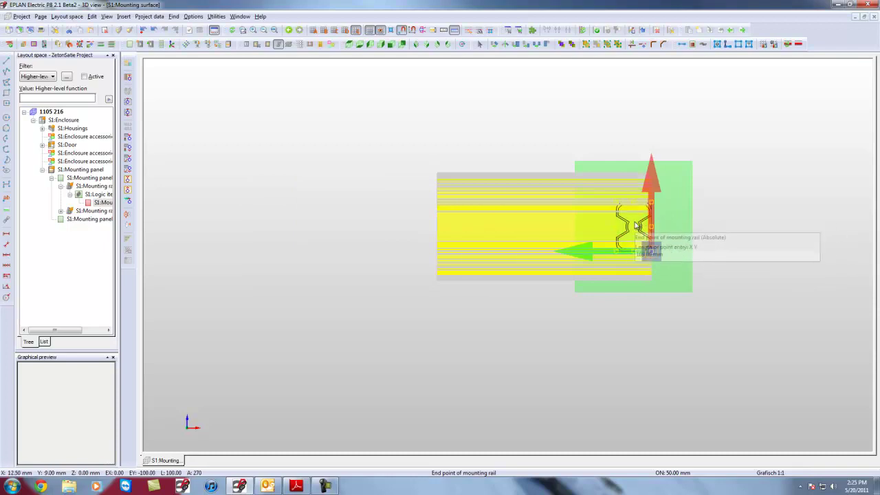
right_click(83, 172)
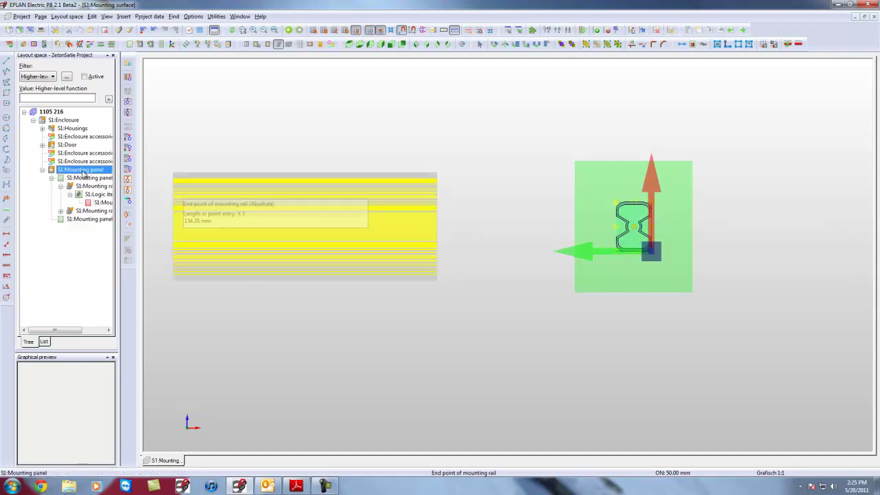
mouse_move(168, 347)
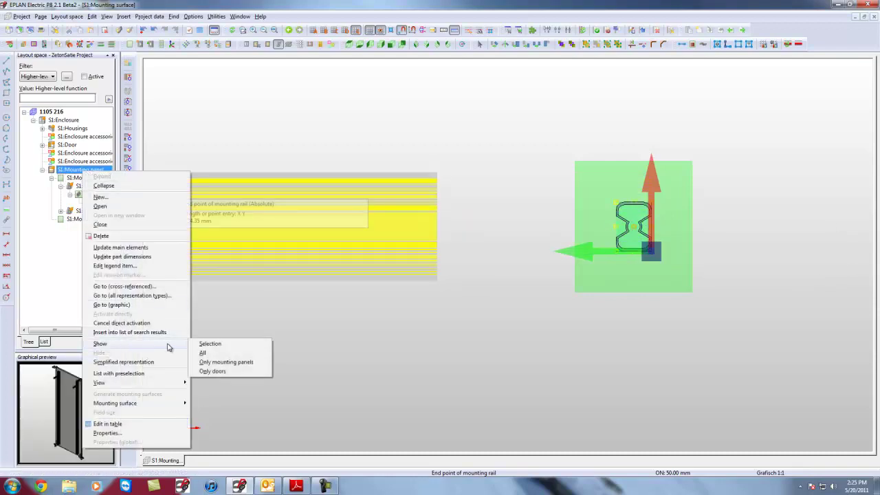
click(211, 345)
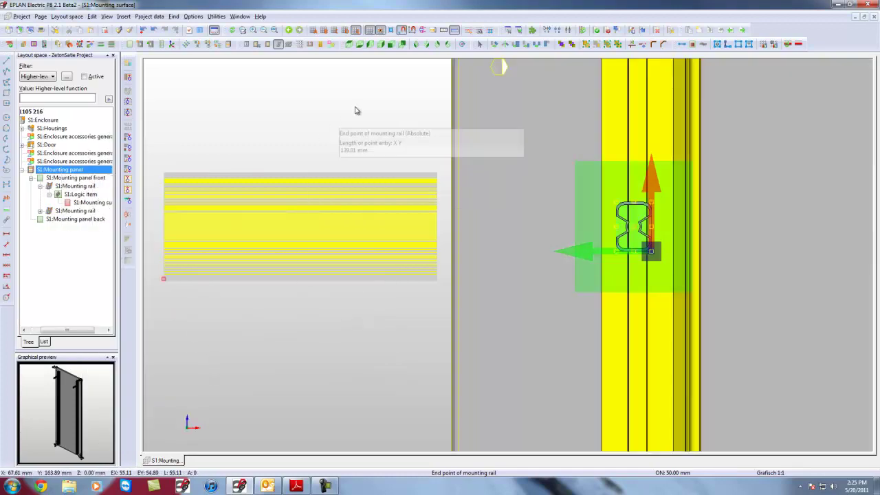
Step: Rotate the 3D view with Define line of sight to see the panel obliquely
click(462, 44)
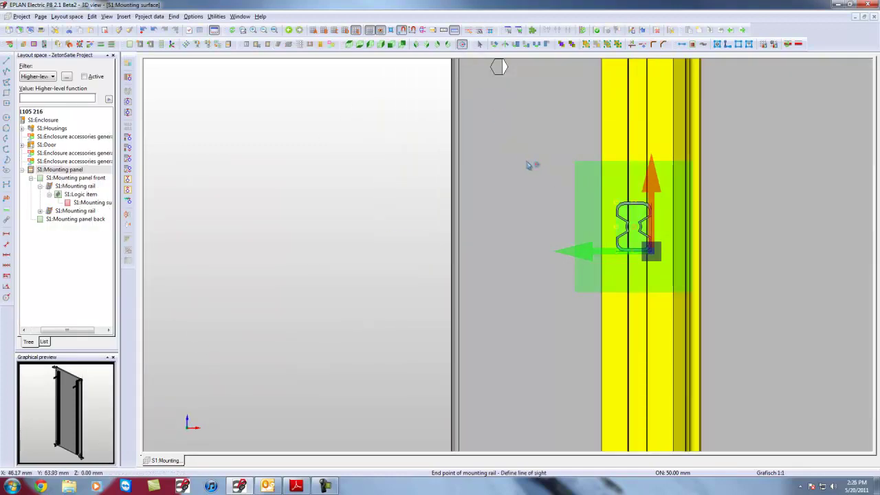
drag(528, 165, 501, 177)
scroll(500, 178, down, 5)
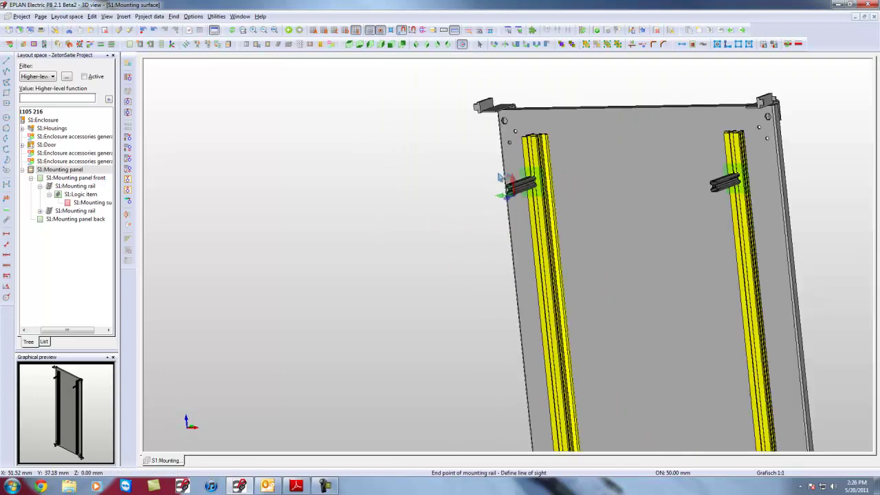
Step: View the mounting panel straight from the front and resume placing the horizontal rail
click(392, 45)
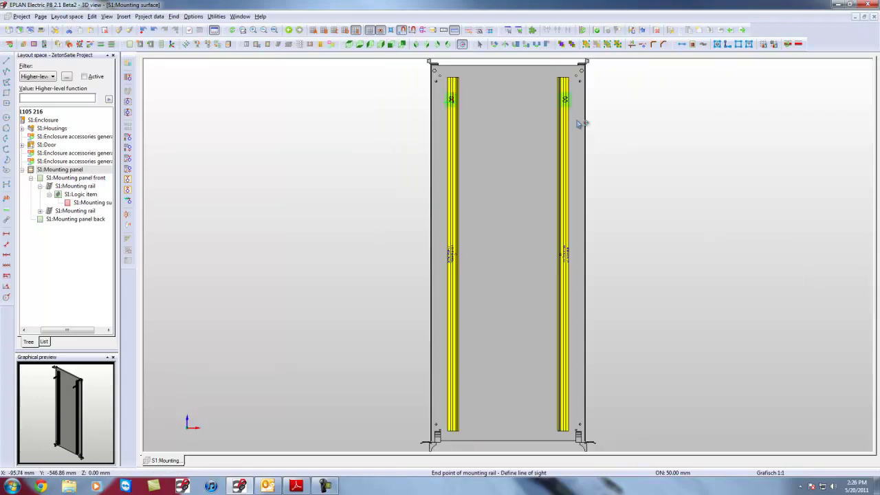
click(561, 100)
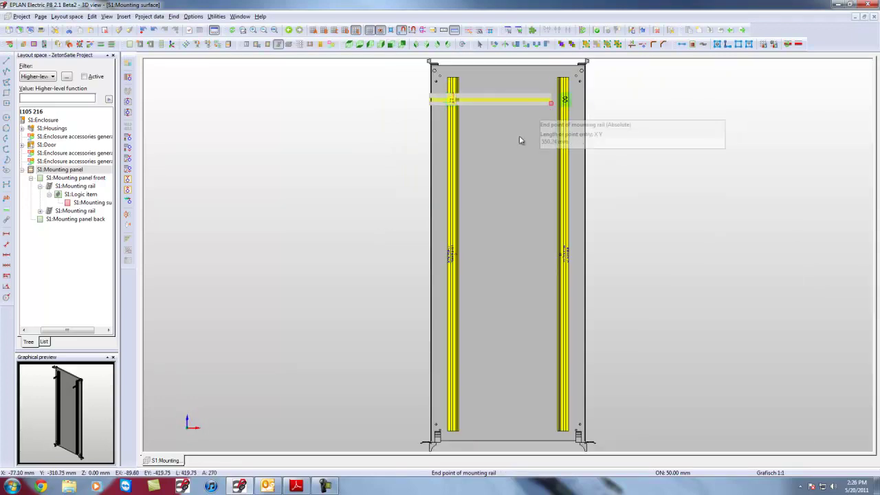
scroll(564, 100, up, 1)
scroll(564, 100, up, 4)
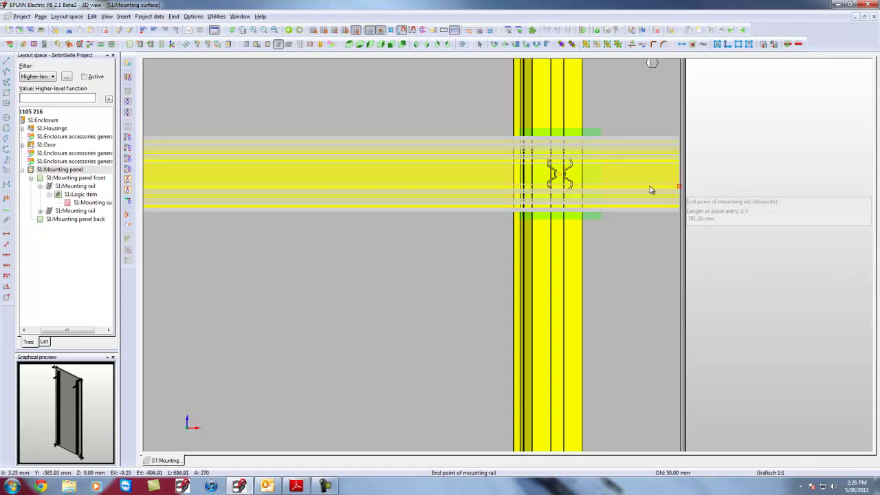
Step: Set the placement Offset Y to -100 mm and place the PP55 rail's end on the right rail
right_click(601, 174)
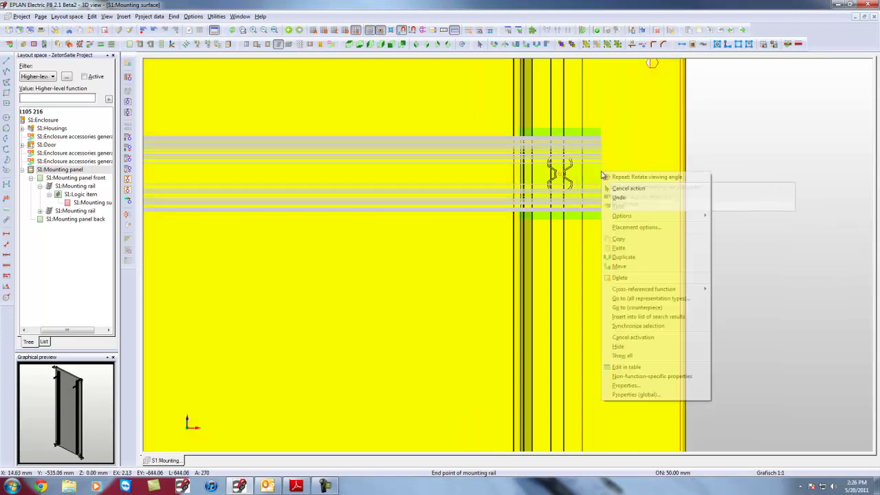
click(637, 228)
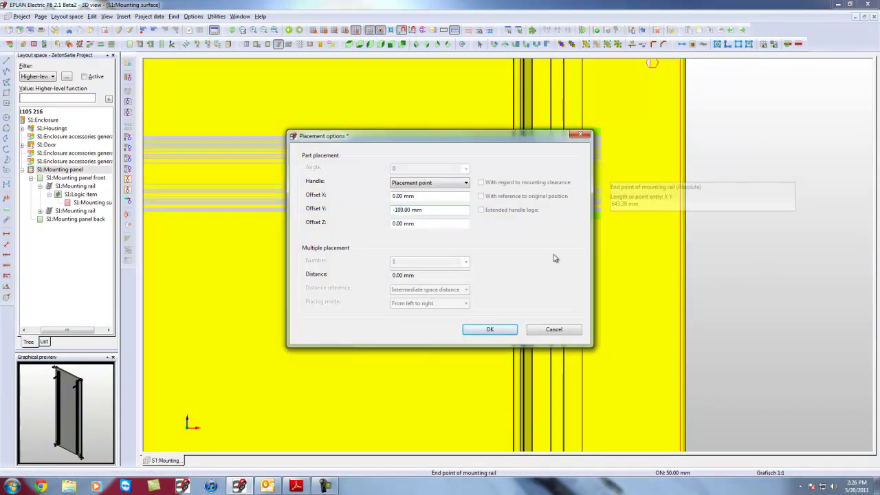
click(490, 331)
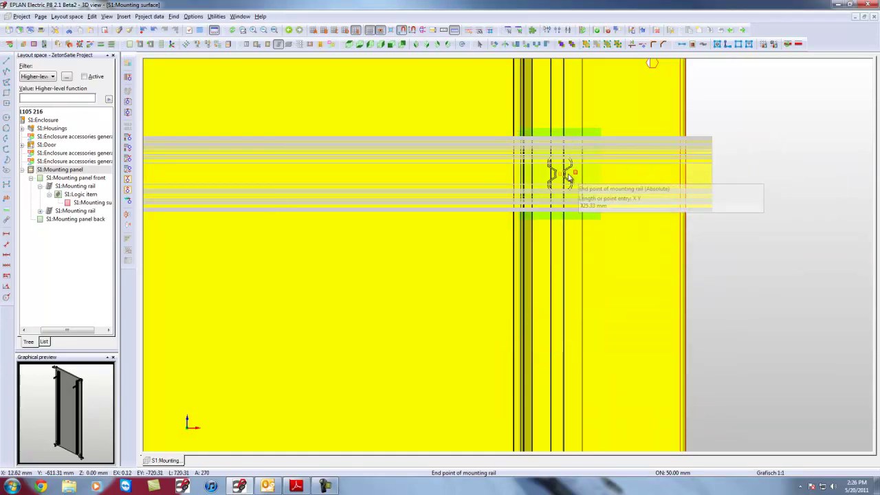
scroll(557, 176, up, 2)
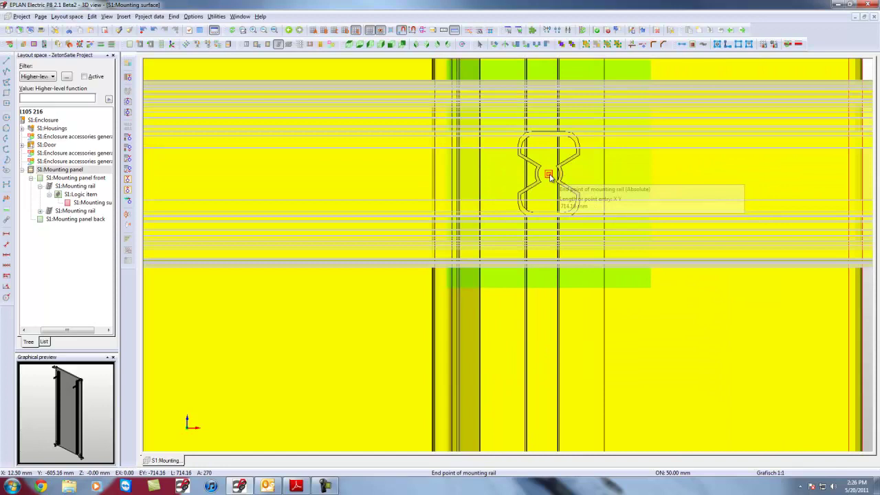
click(550, 176)
scroll(548, 177, down, 2)
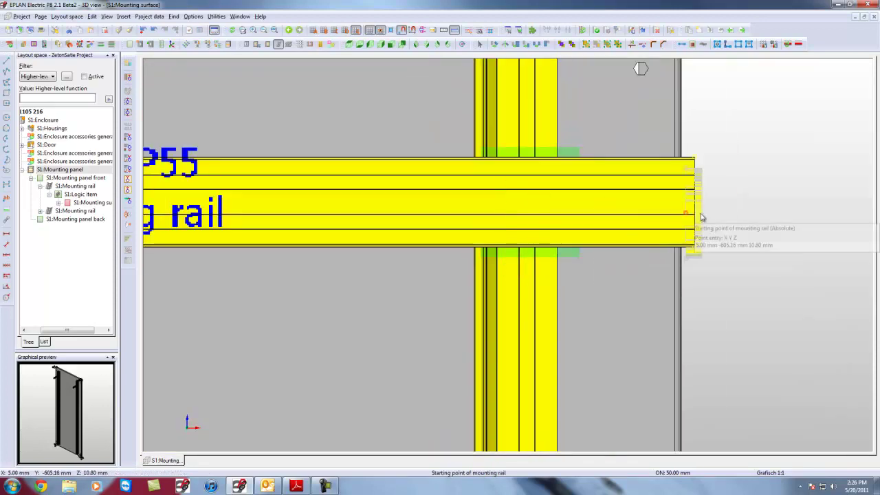
scroll(770, 216, down, 3)
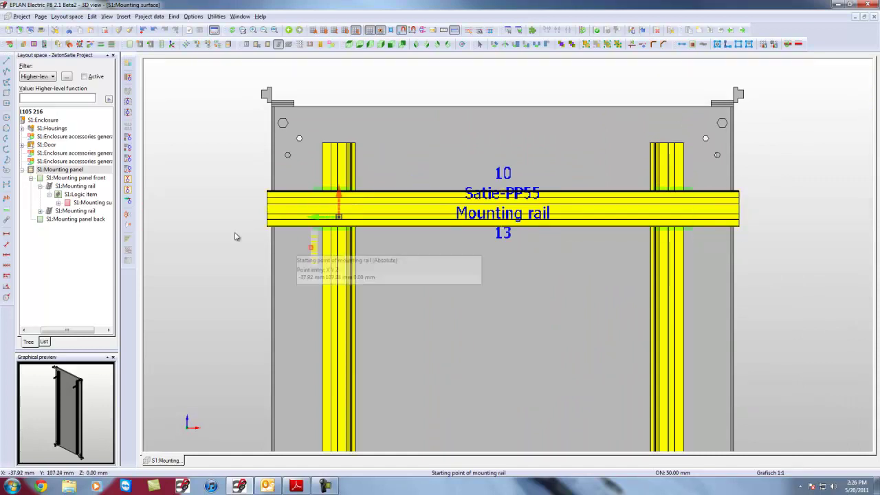
Step: Cancel the mounting rail placement action
right_click(780, 218)
click(806, 230)
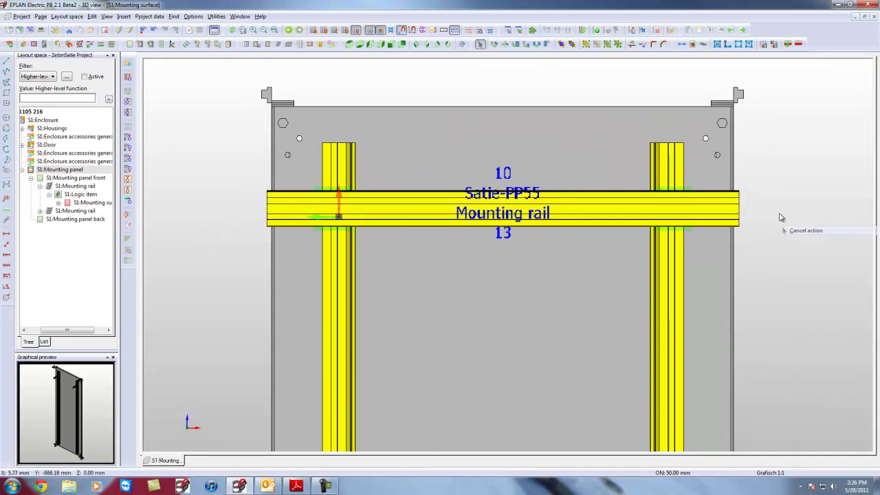
scroll(780, 216, down, 2)
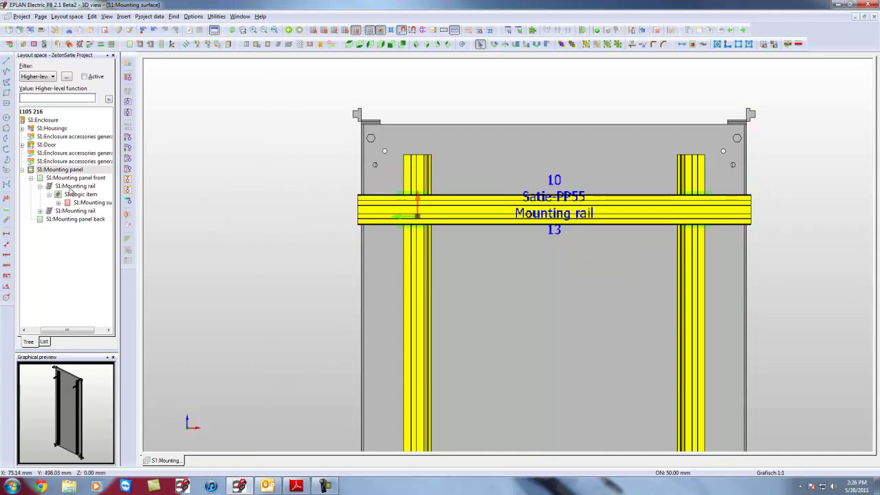
Step: Open the 1105 216 enclosure in 3D, view it obliquely, and expand its tree node
double_click(45, 121)
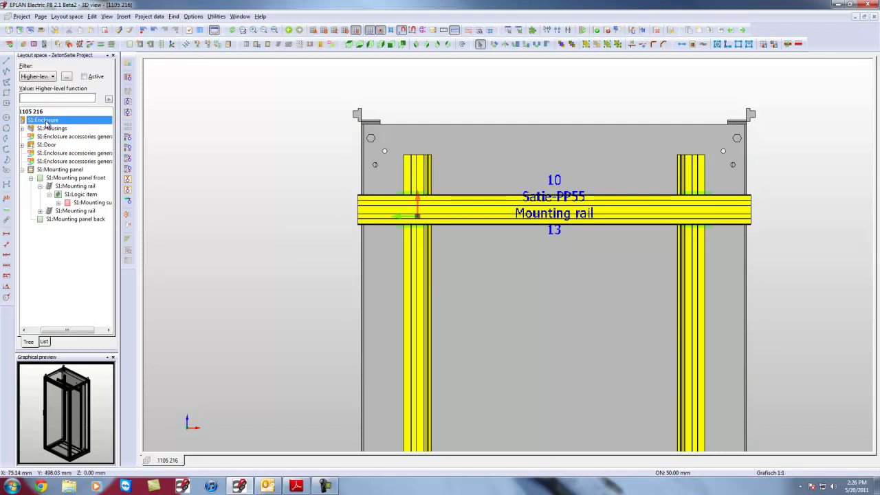
scroll(511, 189, up, 3)
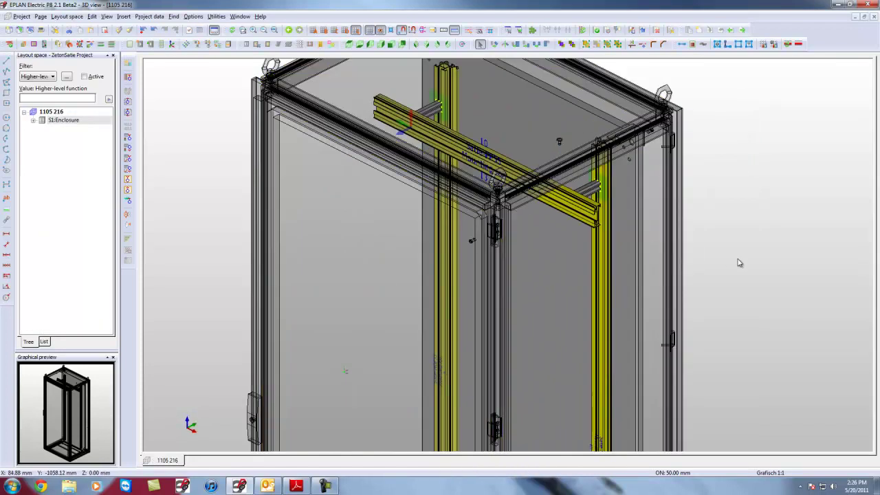
middle_drag(766, 238, 695, 191)
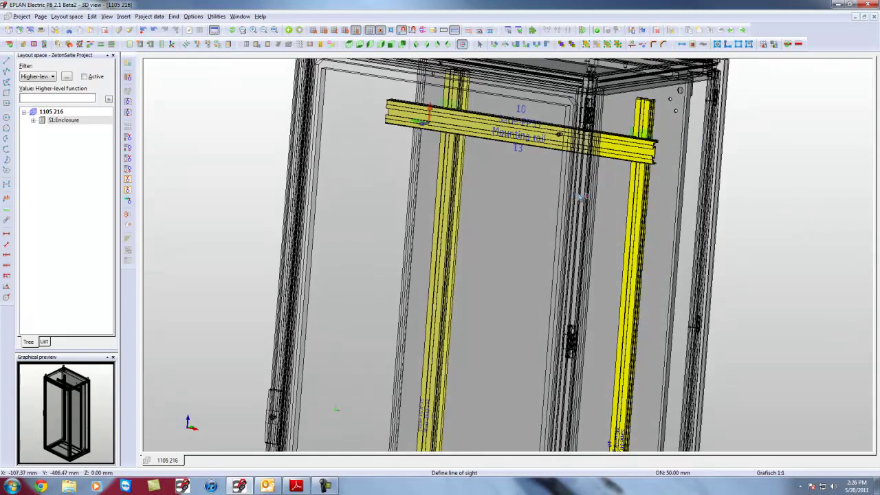
click(34, 121)
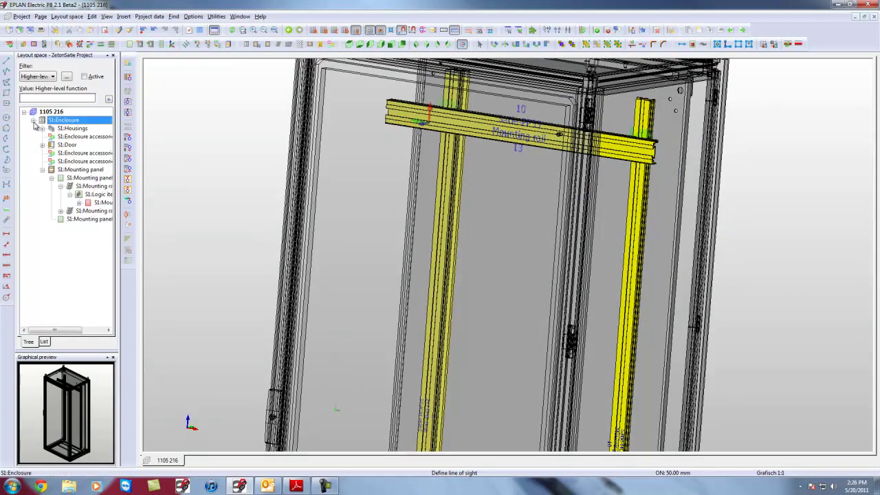
Step: Show S1:Mounting panel alone via Go to (graphic), face-on, zoomed in on the Satie-PP55 rail
right_click(82, 172)
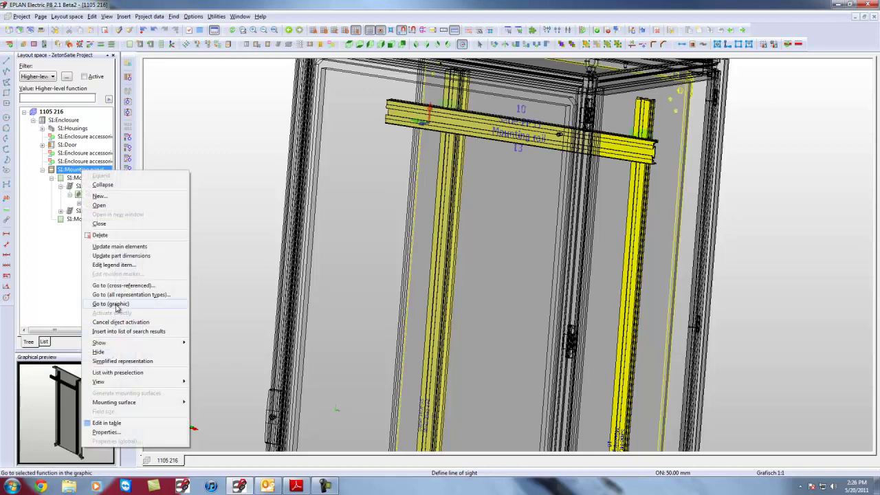
click(116, 305)
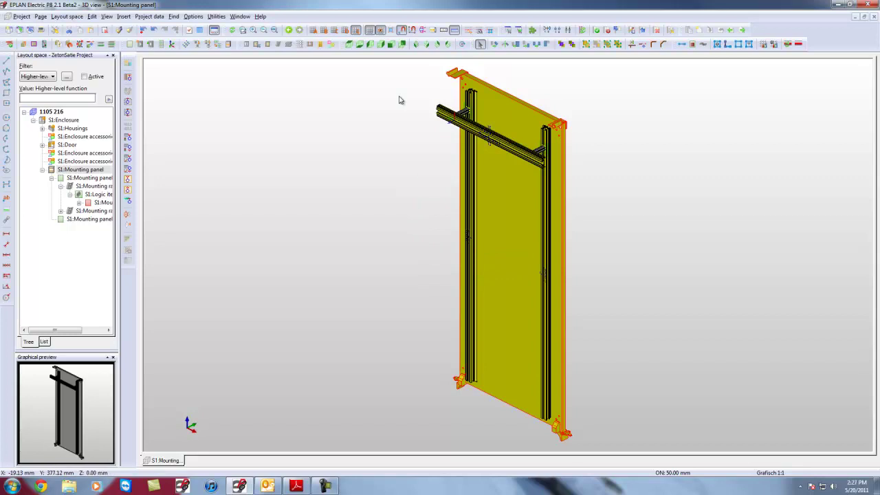
click(390, 46)
scroll(639, 207, down, 2)
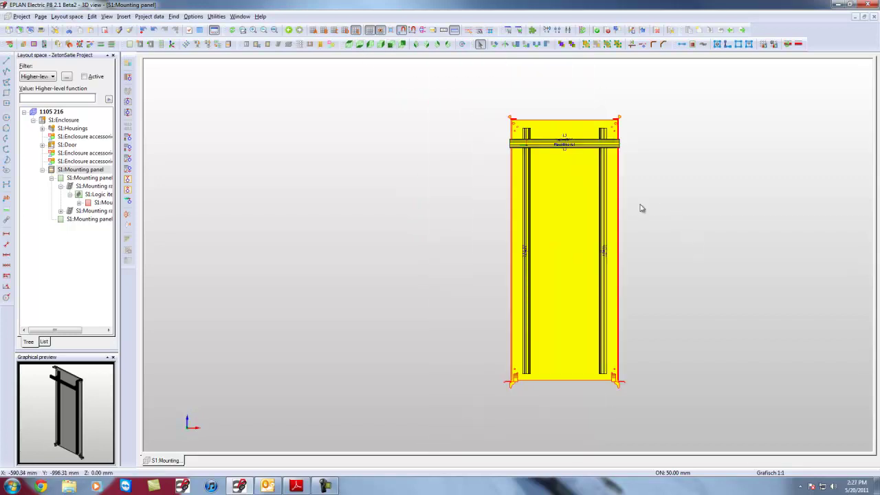
scroll(573, 143, up, 5)
scroll(609, 176, up, 1)
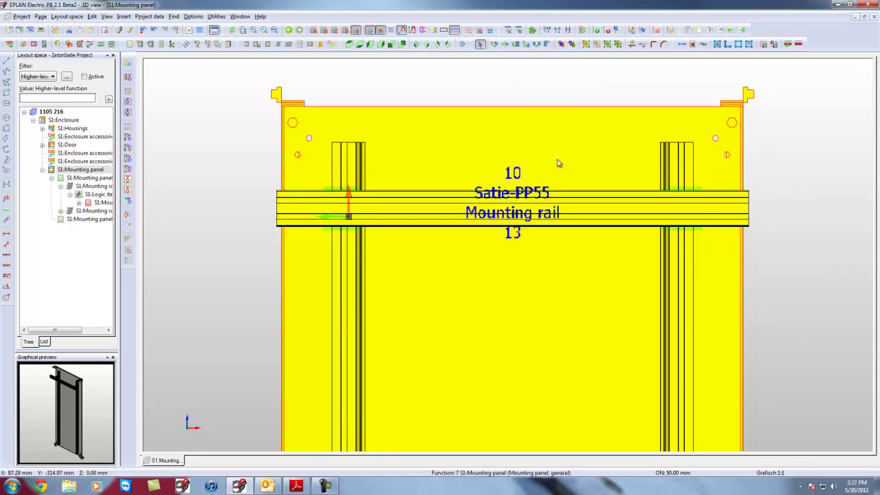